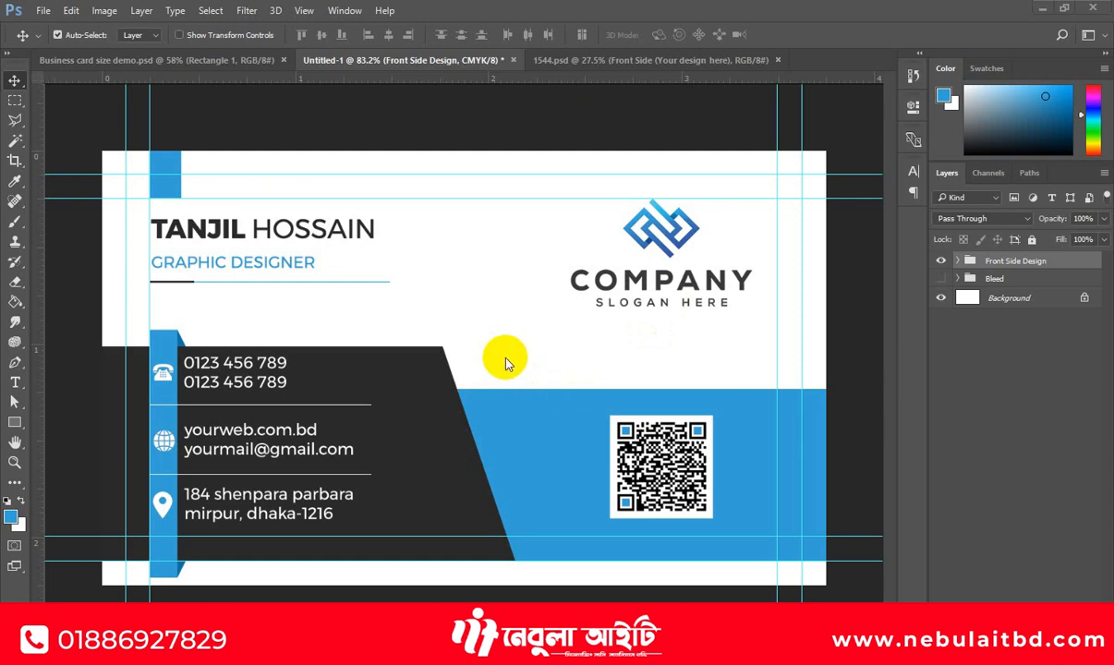
left_click(441, 362)
left_click(410, 73)
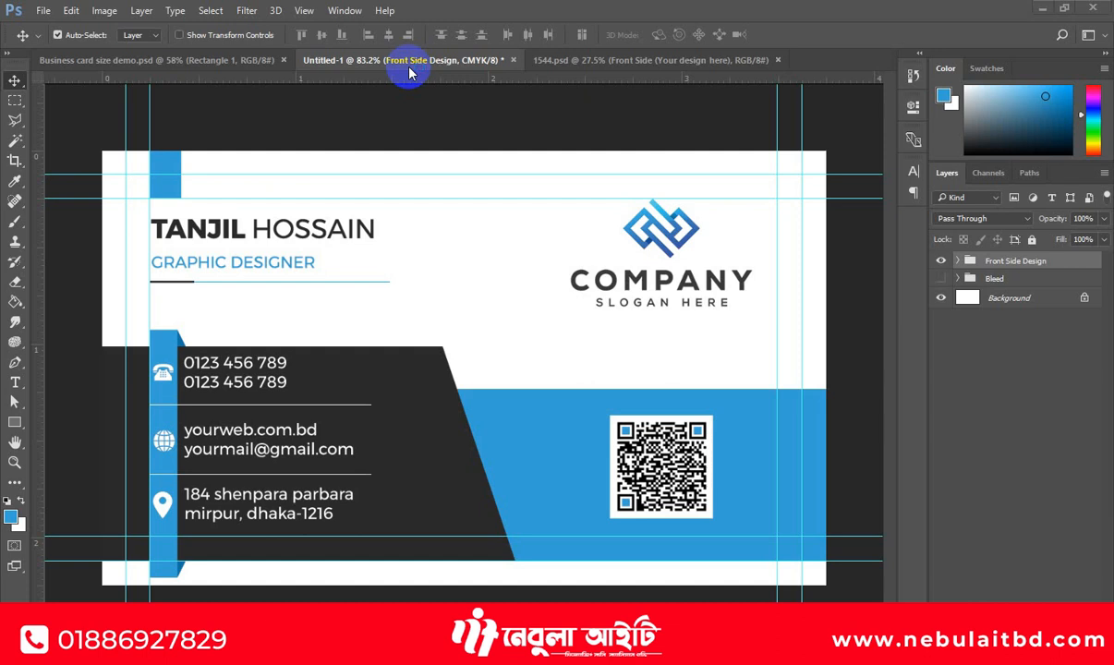
left_click(411, 73)
left_click(53, 15)
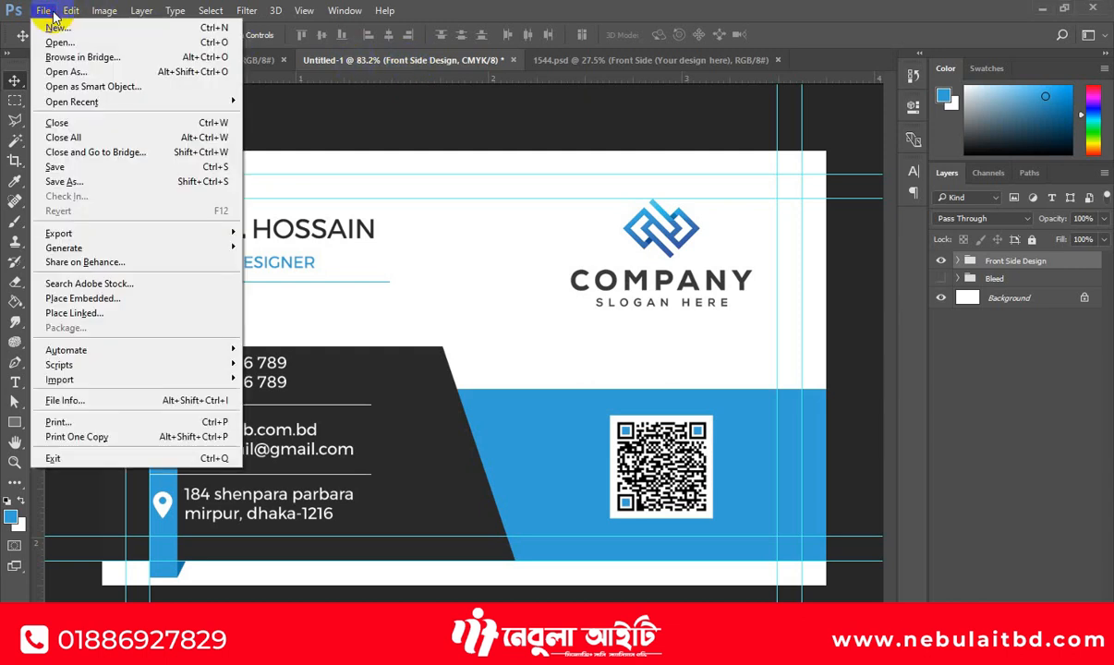
left_click(80, 180)
left_click(370, 363)
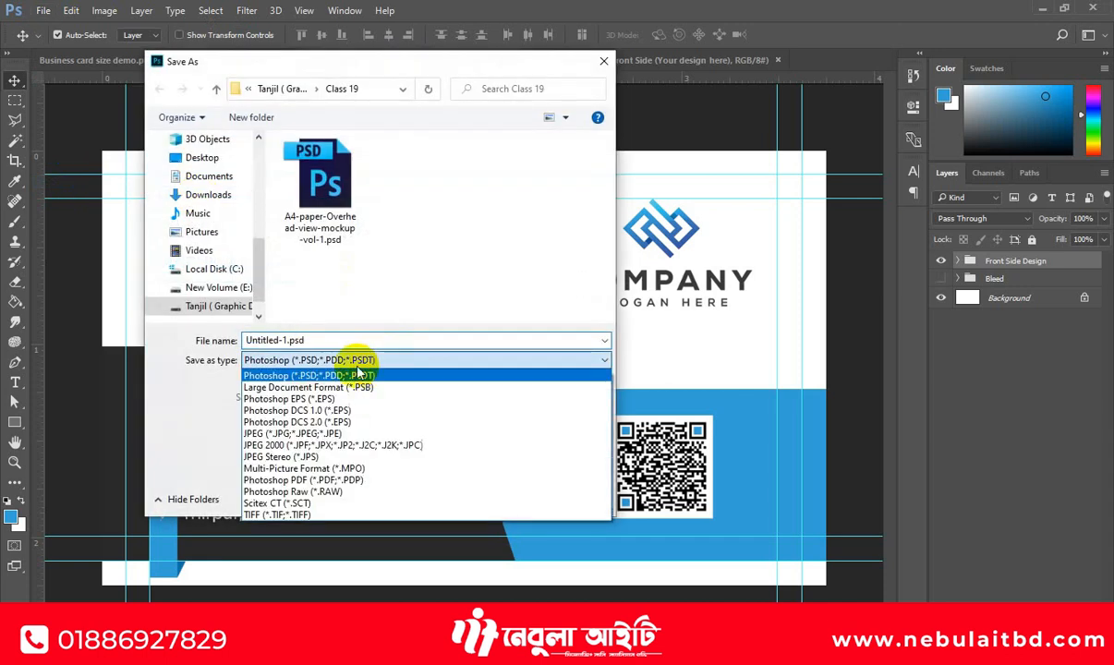
left_click(316, 376)
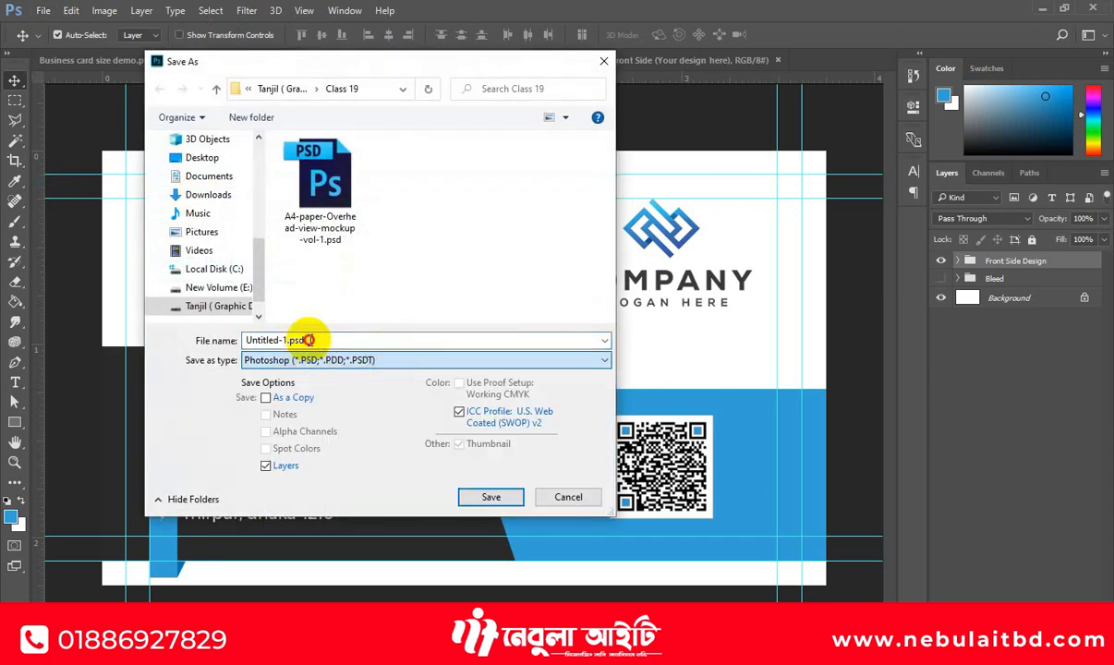
double_click(310, 340)
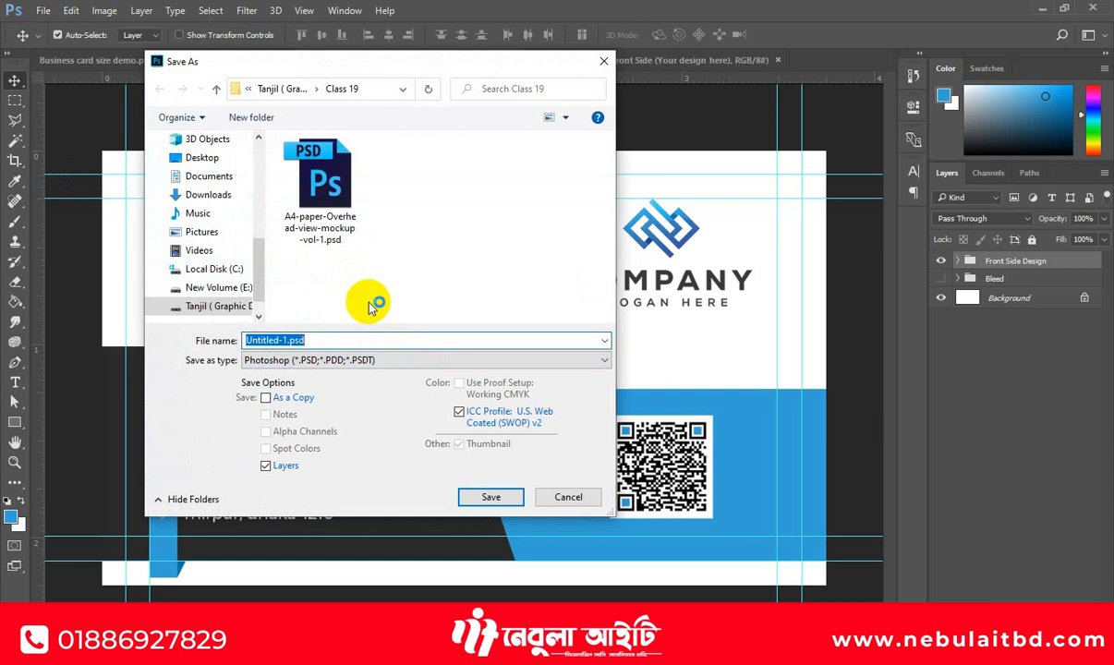
left_click(328, 361)
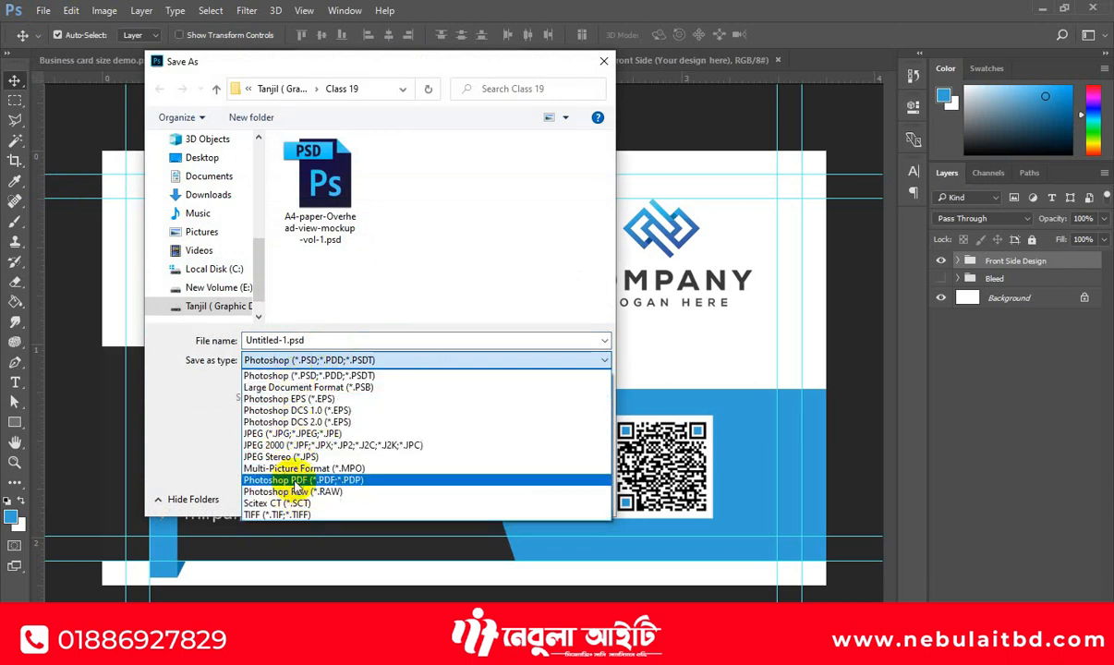
left_click(333, 376)
left_click(335, 362)
left_click(299, 481)
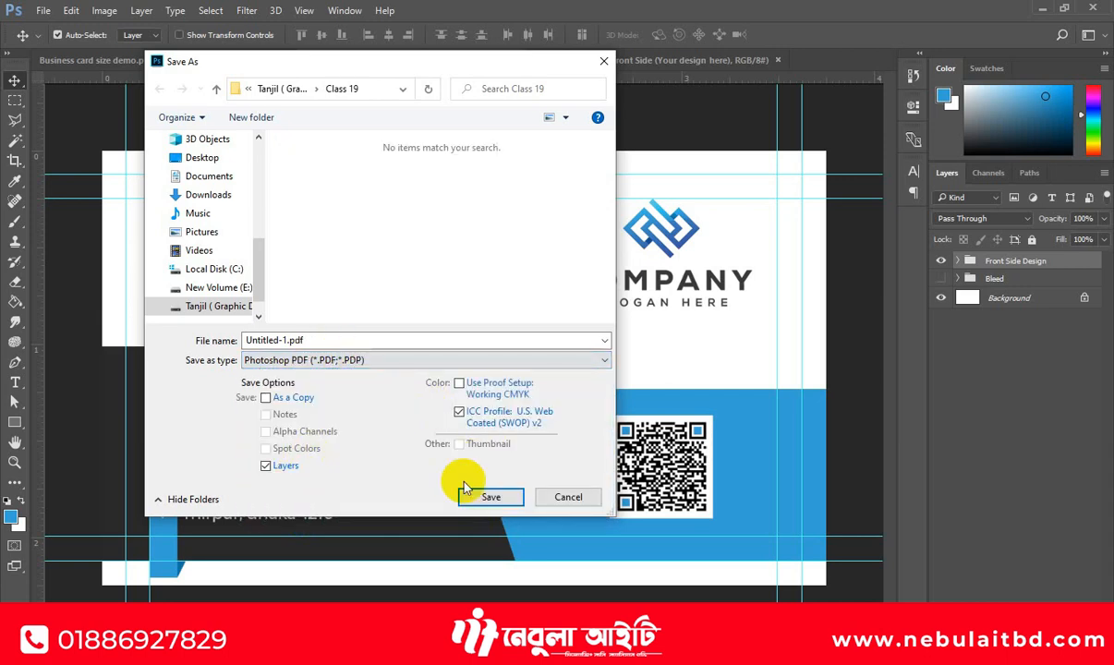
left_click(602, 62)
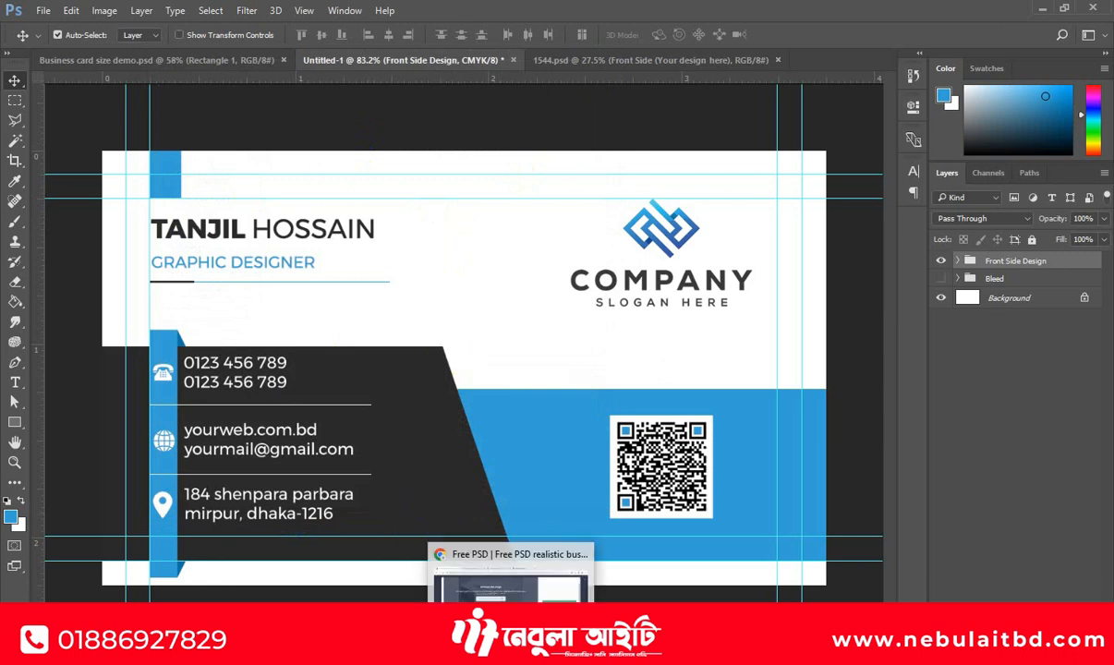
- Switch to Freepik in the browser, examine the business card design mockup results, and open the mockup with cards on a black notebook
left_click(482, 545)
left_click(12, 178)
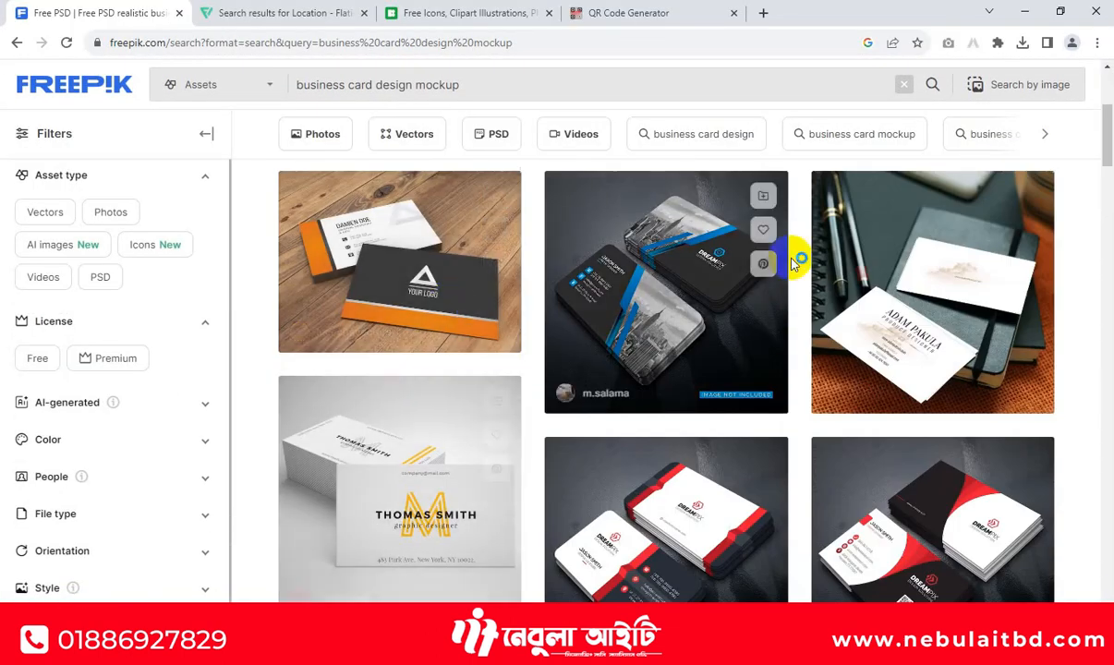
scroll(510, 398, "down", 5)
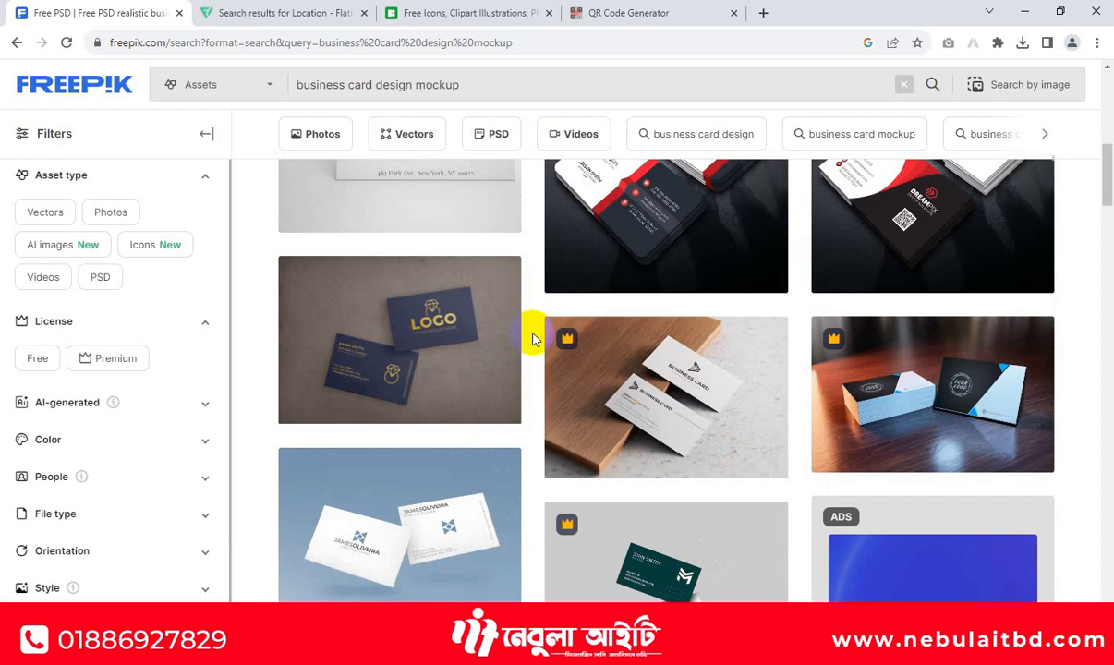
scroll(532, 340, "up", 8)
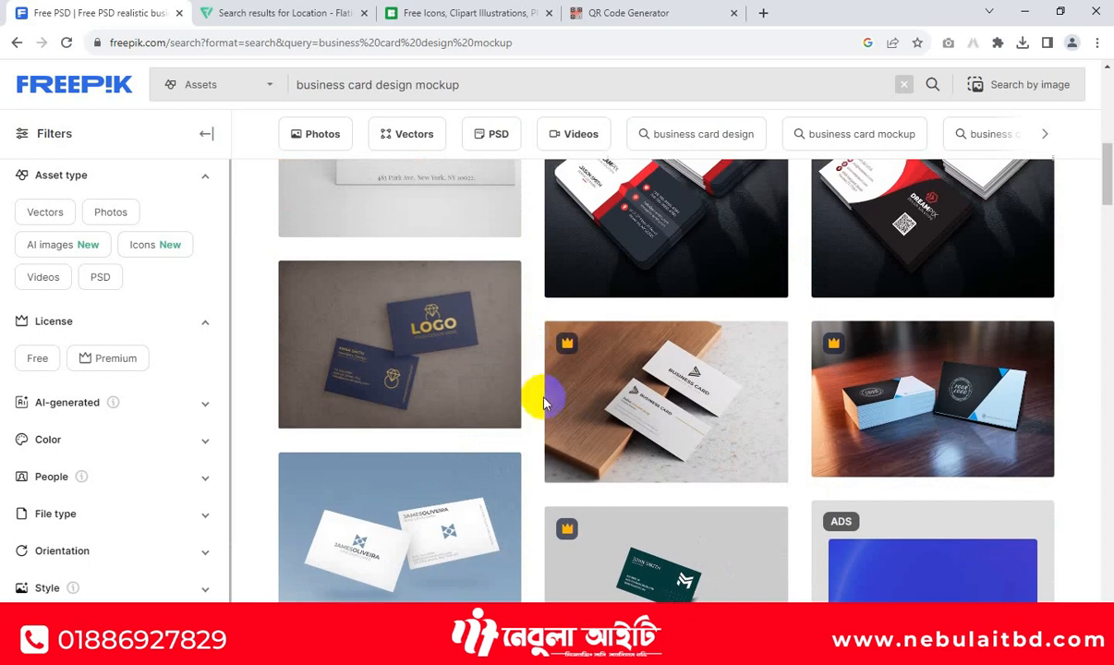
scroll(541, 399, "down", 5)
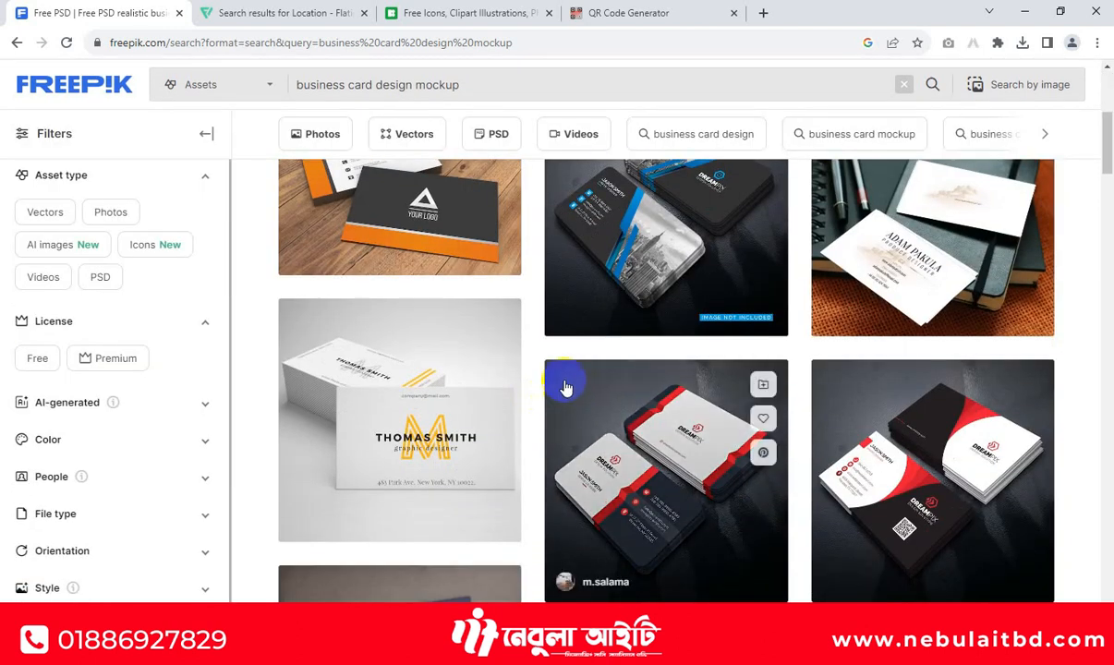
scroll(490, 340, "up", 5)
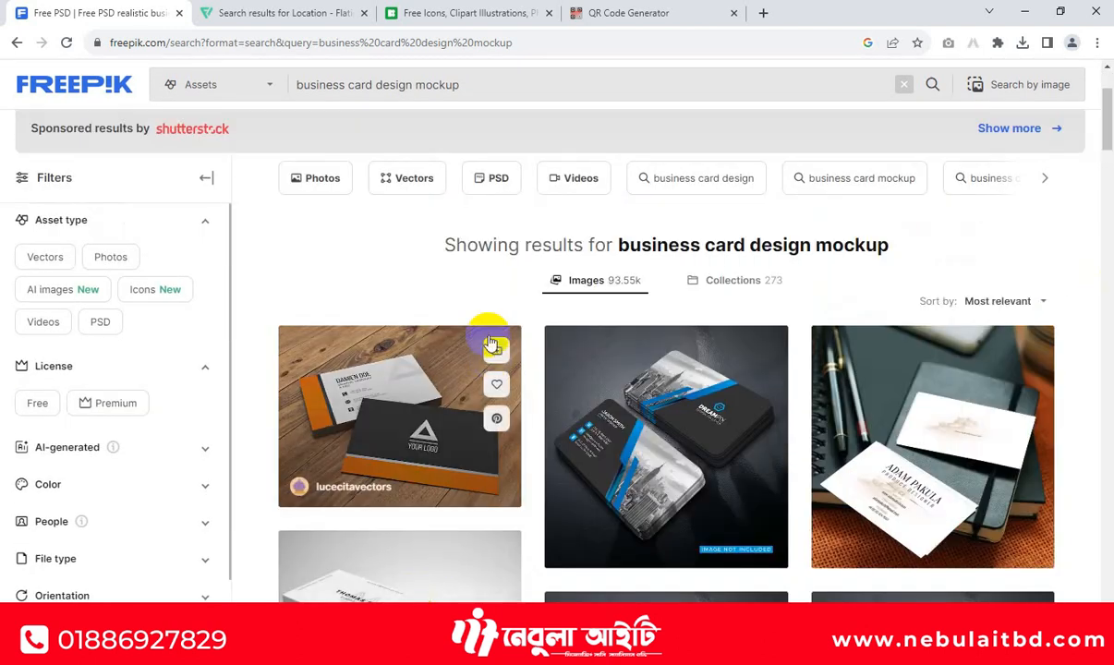
scroll(289, 182, "up", 1)
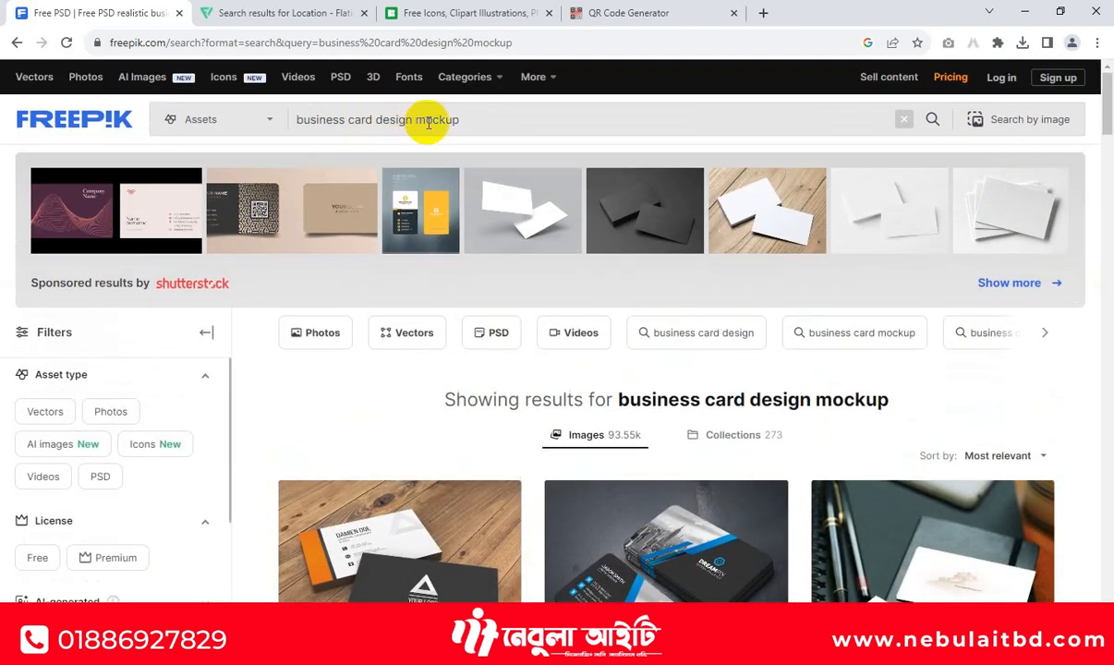
scroll(990, 550, "down", 2)
scroll(989, 550, "down", 2)
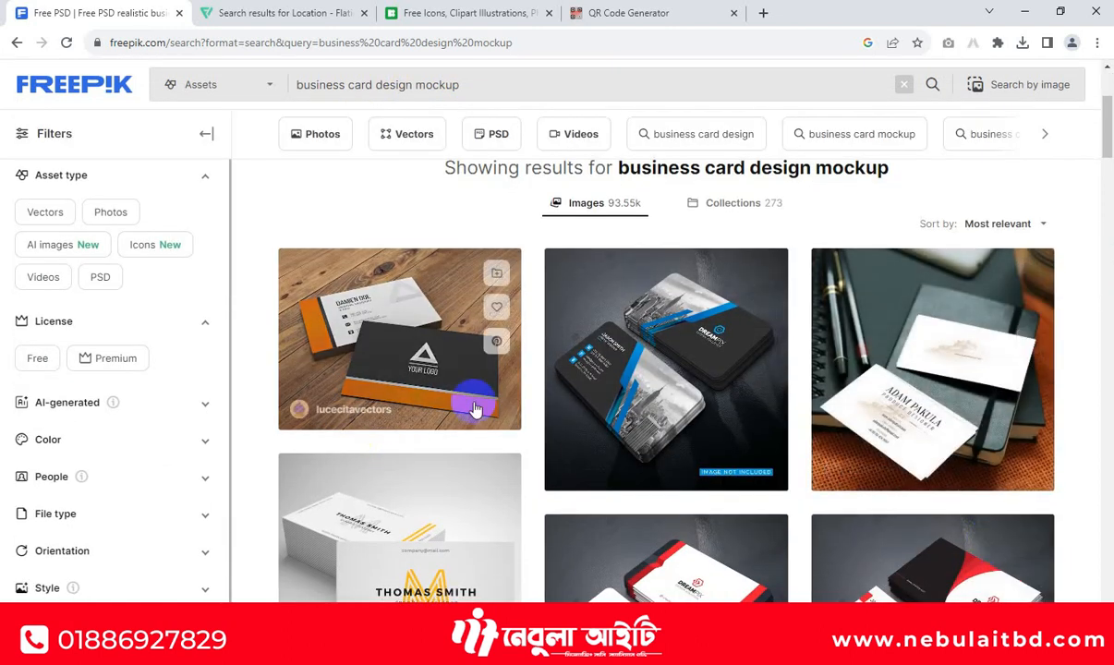
scroll(517, 407, "down", 2)
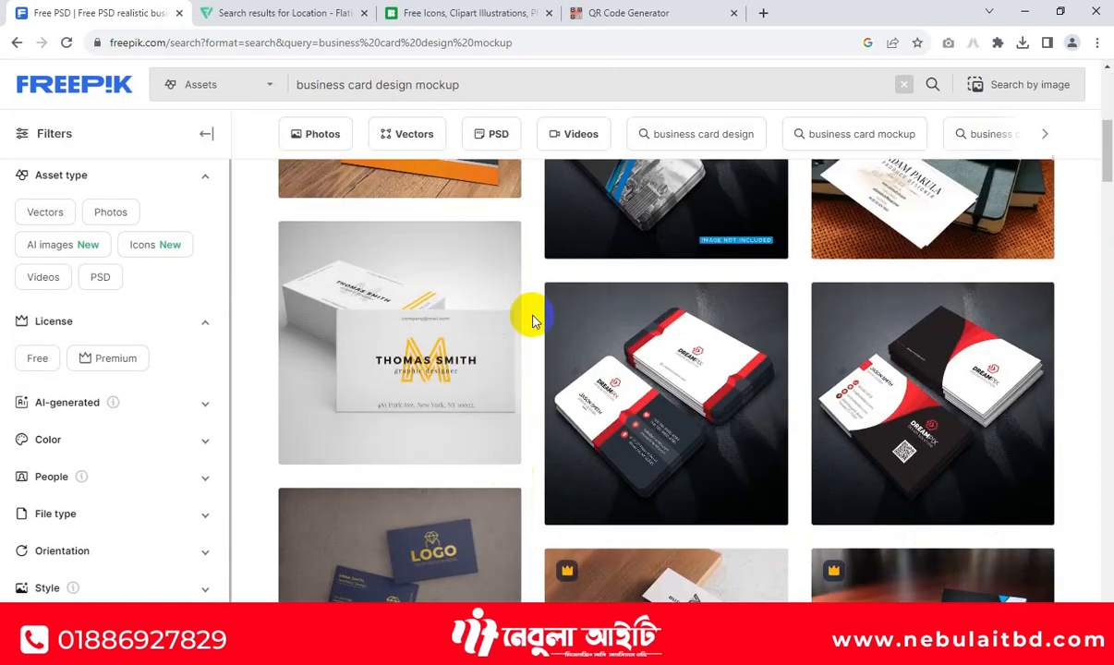
scroll(532, 320, "down", 5)
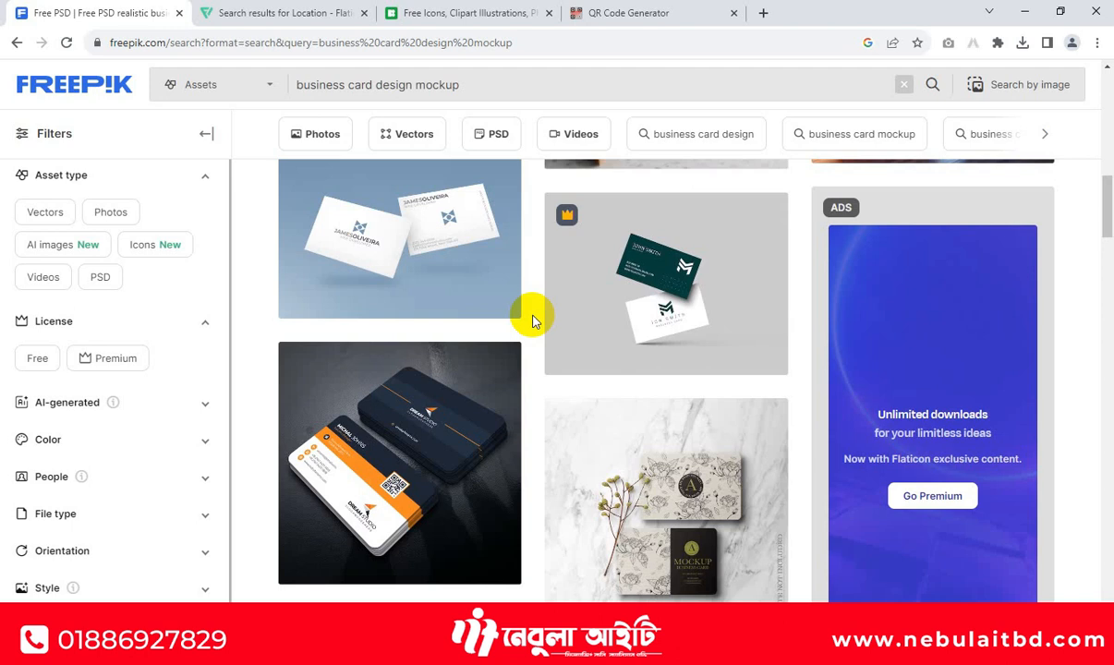
scroll(515, 355, "up", 15)
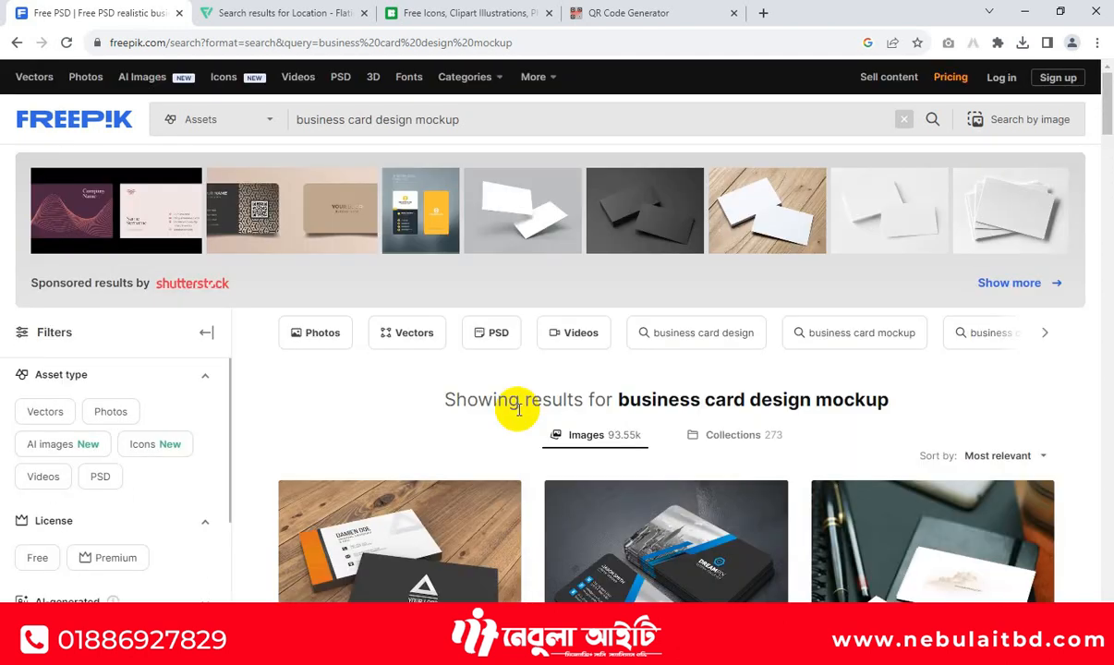
scroll(518, 411, "down", 3)
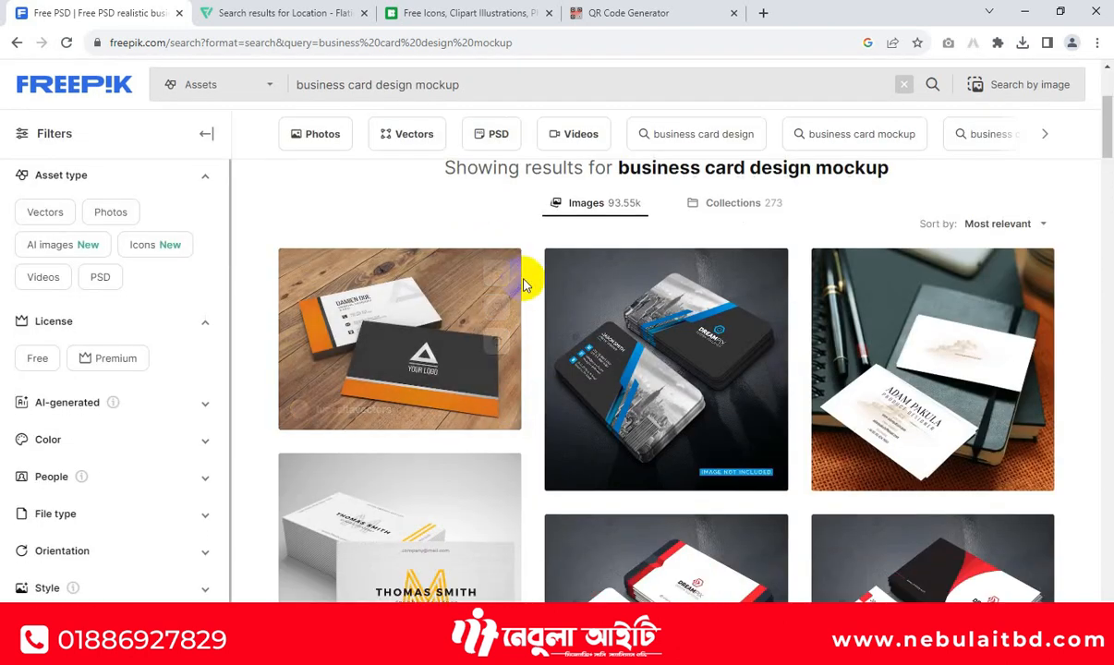
scroll(527, 388, "up", 3)
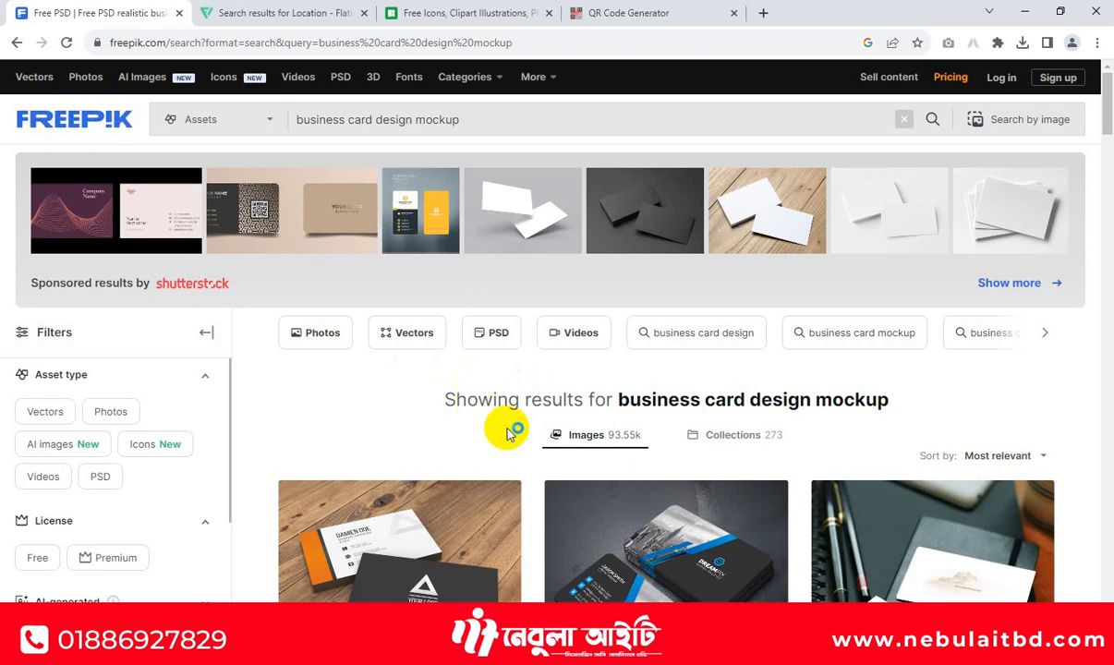
scroll(508, 420, "down", 3)
scroll(530, 329, "down", 6)
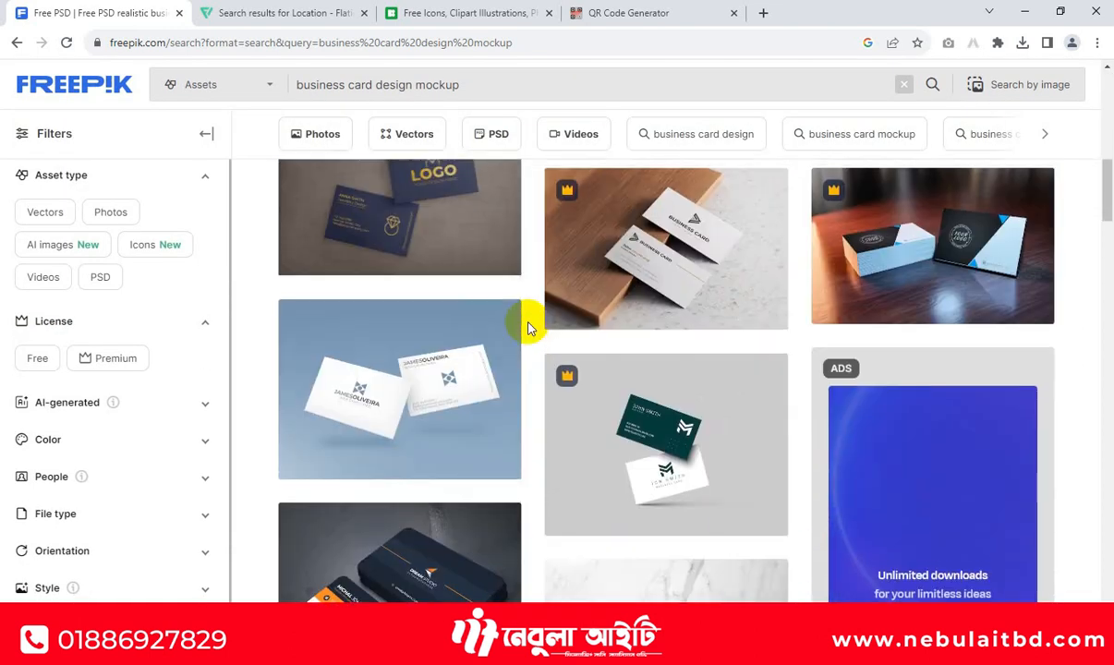
scroll(525, 368, "up", 2)
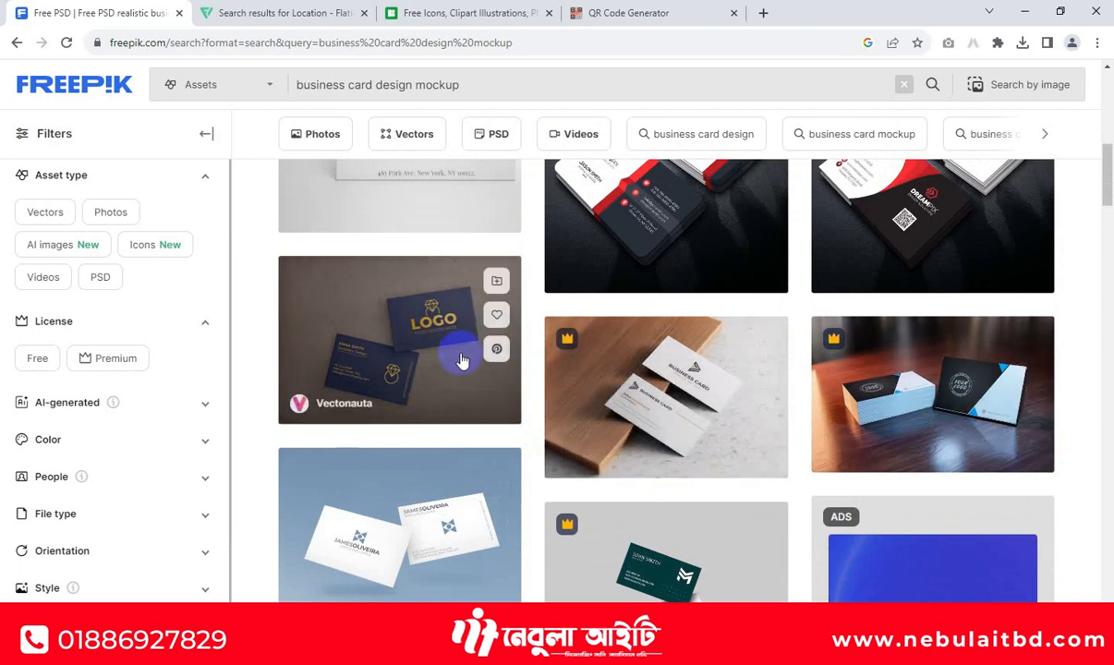
scroll(695, 455, "up", 3)
scroll(639, 417, "up", 2)
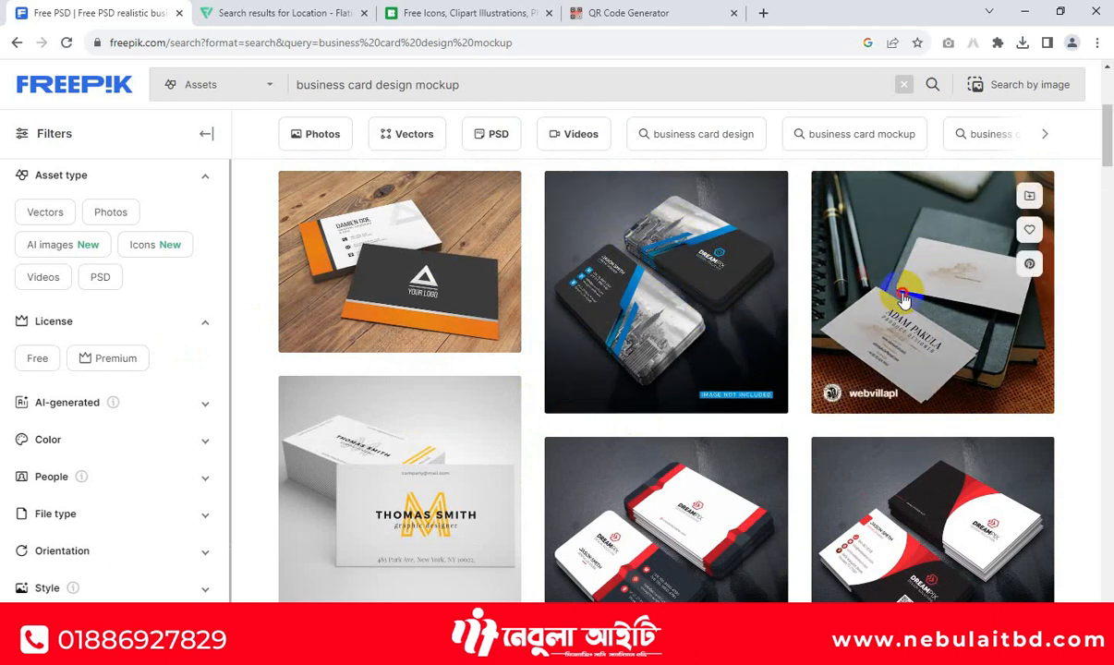
left_click(903, 298)
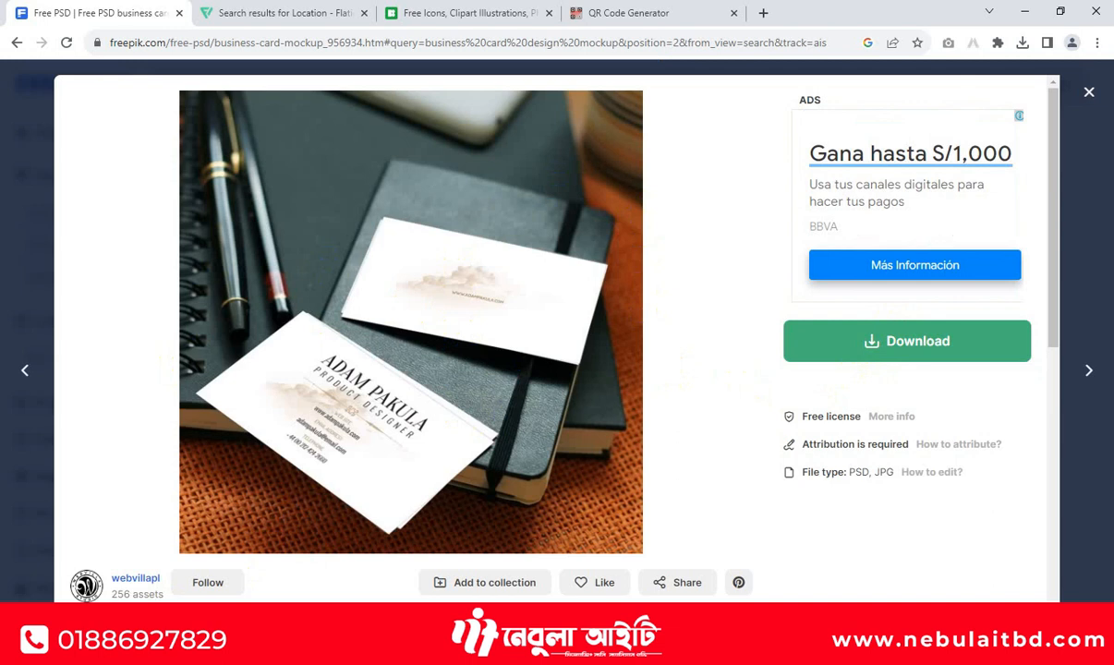
- Switch to Photoshop and open the Front Side smart object of the 1544.psd mockup without resolving its missing fonts
left_click(205, 651)
left_click(569, 62)
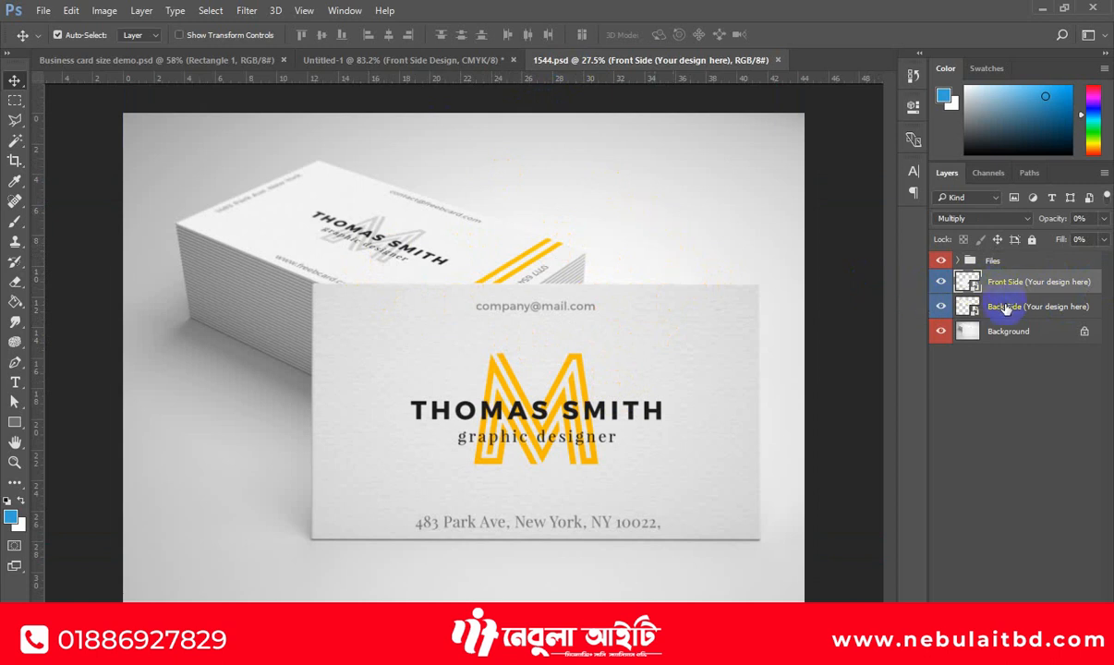
double_click(969, 281)
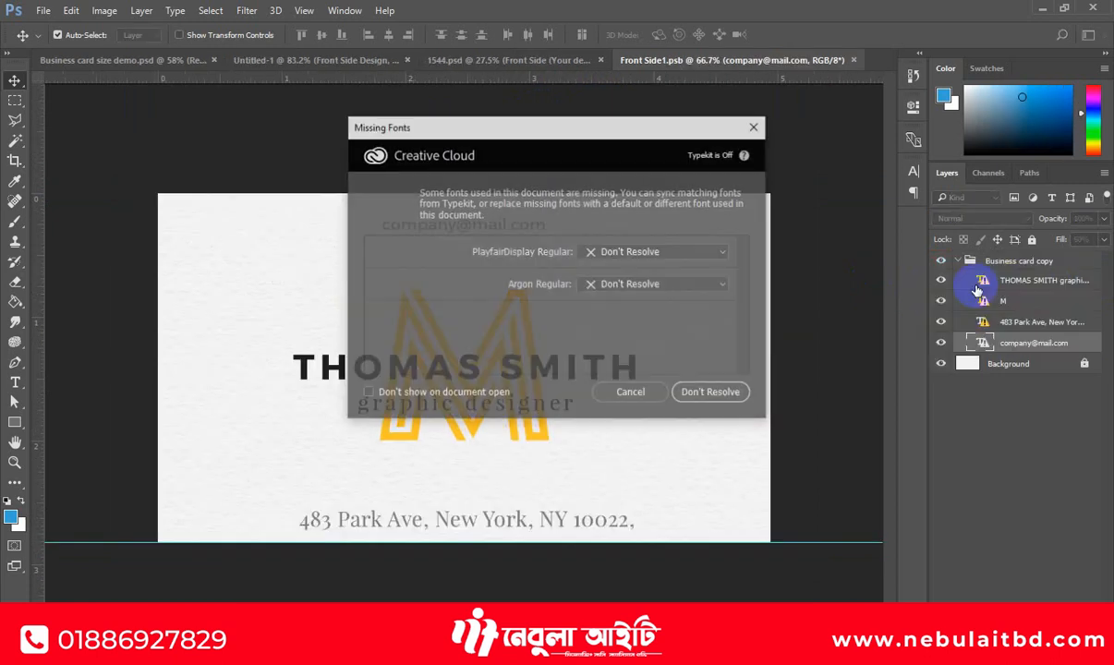
left_click(628, 391)
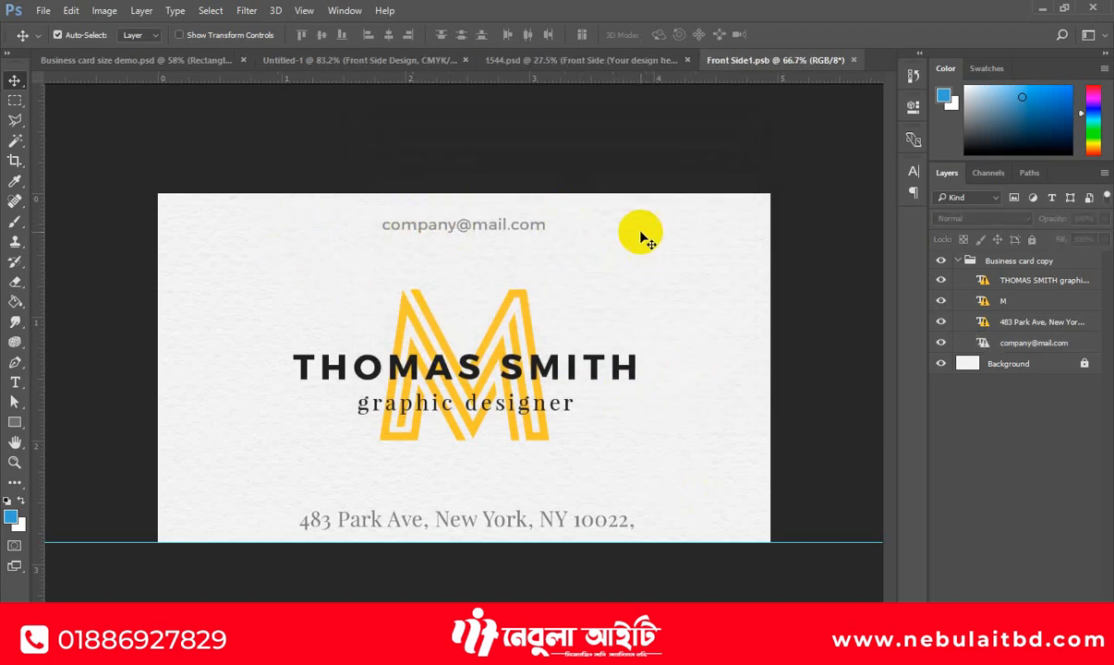
- Select the entire business card canvas in Untitled-1 with the Rectangular Marquee and copy it merged
left_click(379, 60)
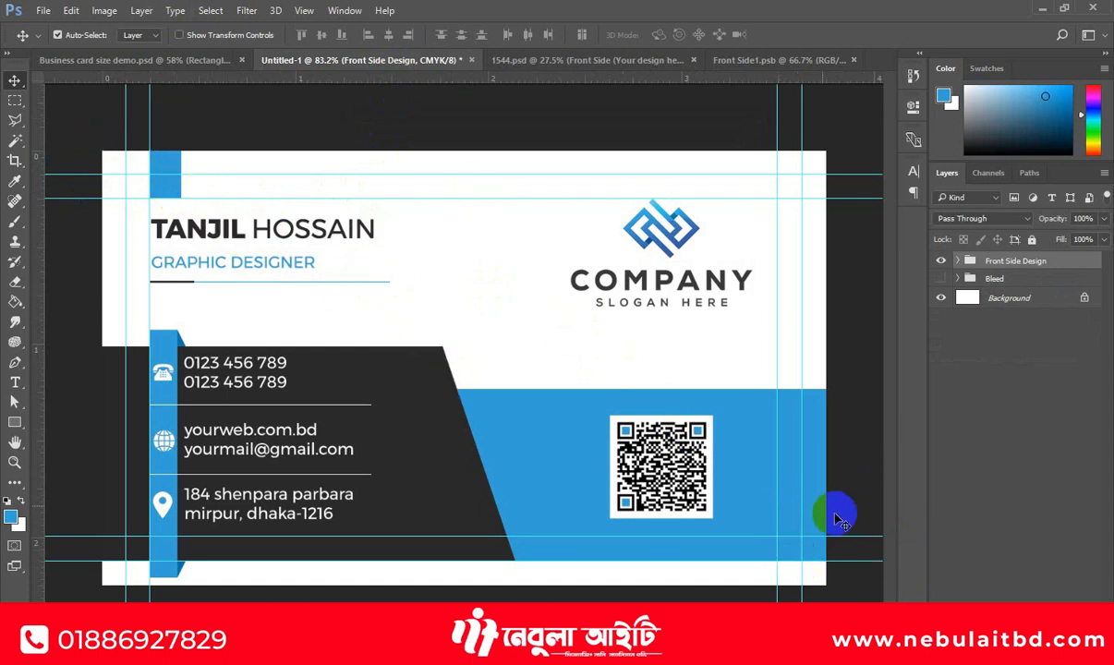
left_click(16, 102)
left_click_drag(101, 149, 825, 584)
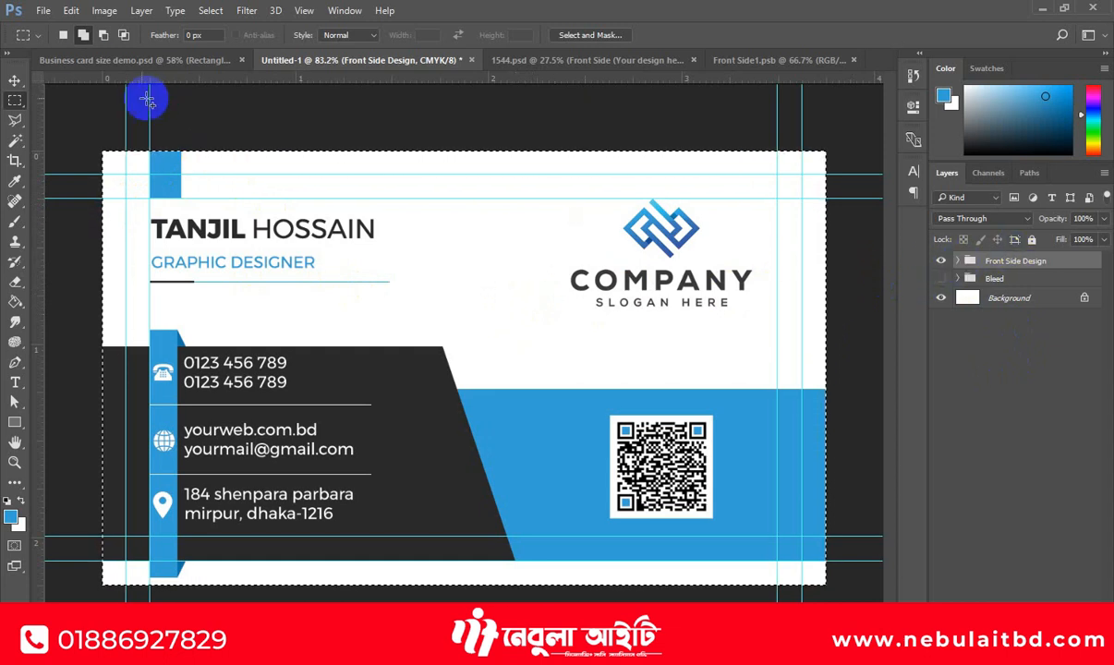
left_click(74, 11)
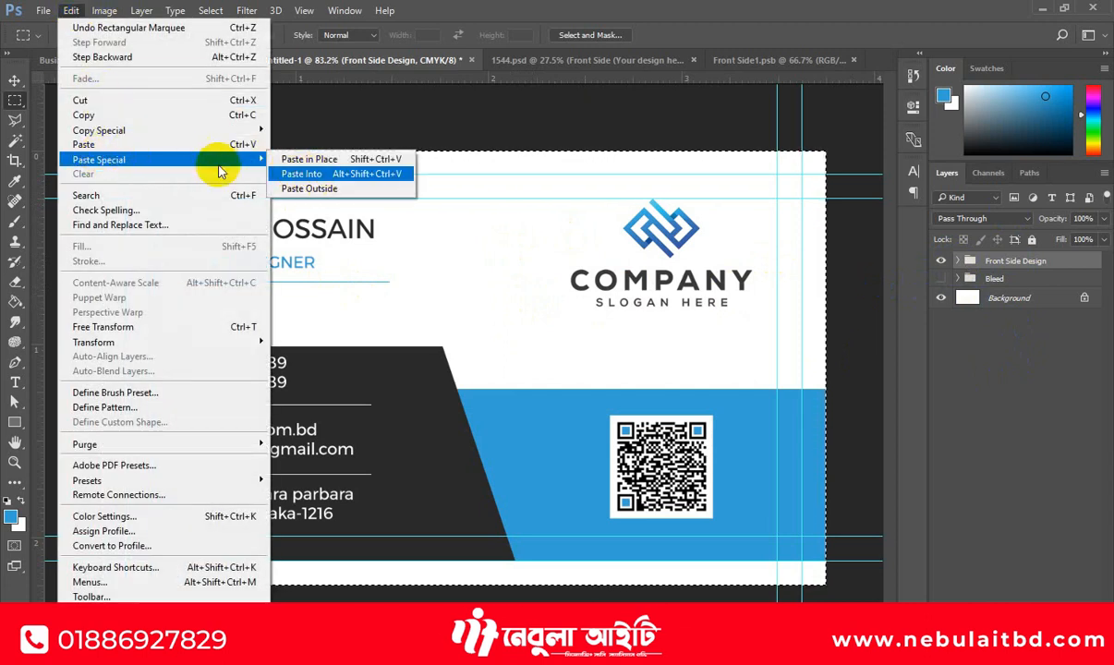
mouse_move(192, 134)
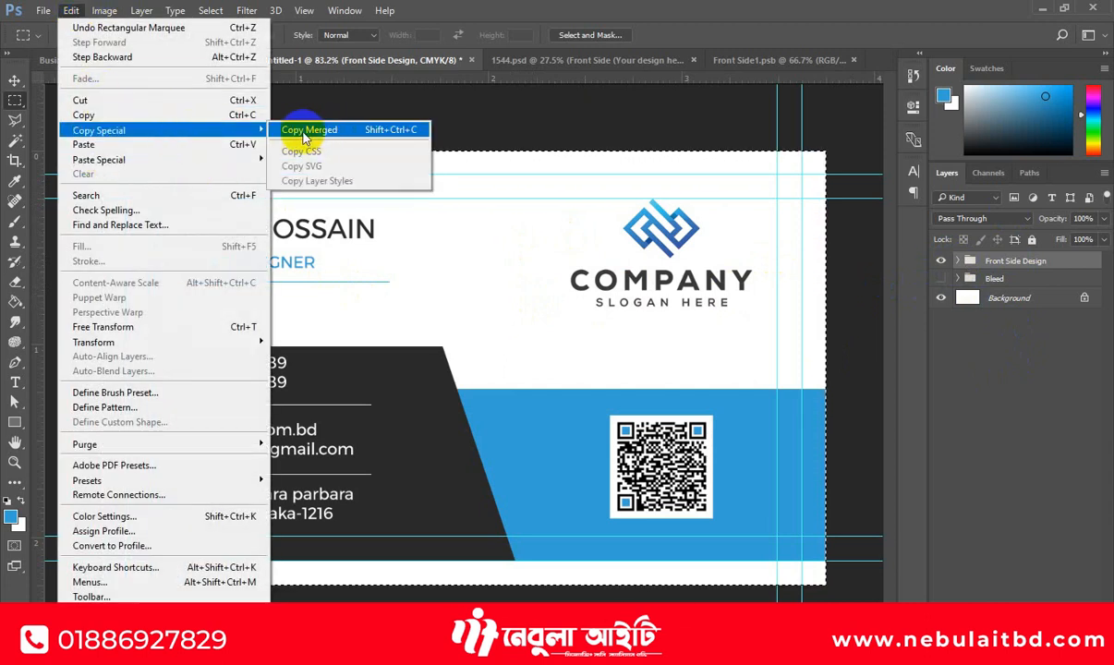
left_click(391, 136)
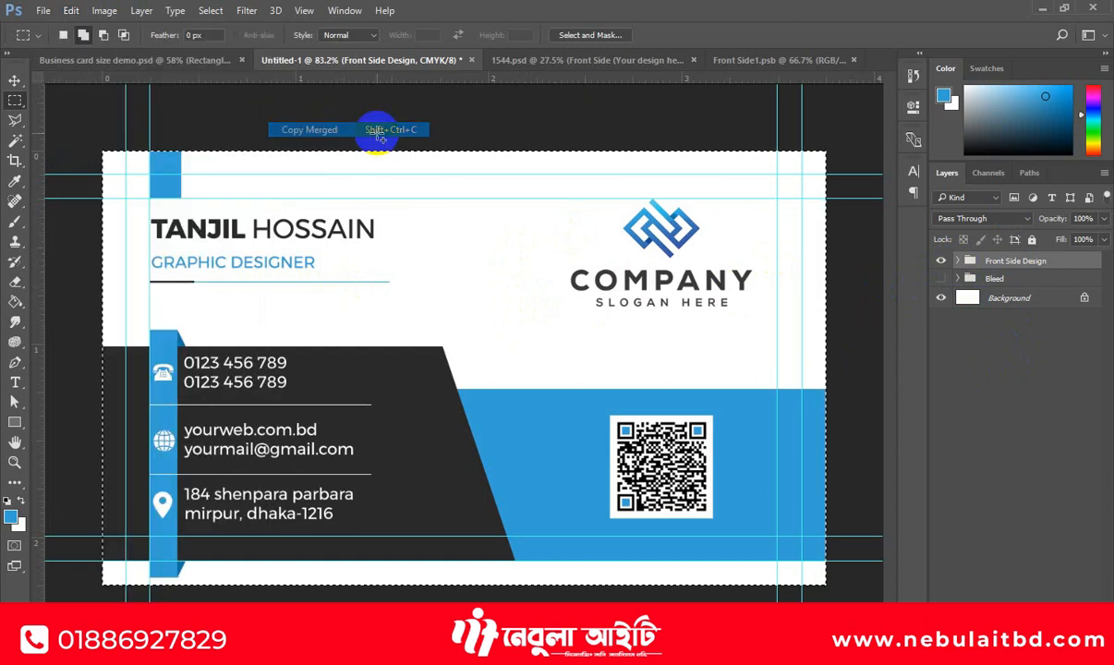
- Paste the merged card into Front Side1.psb, place its layer above the Business card copy group, and align it with the canvas's left edge
left_click(757, 63)
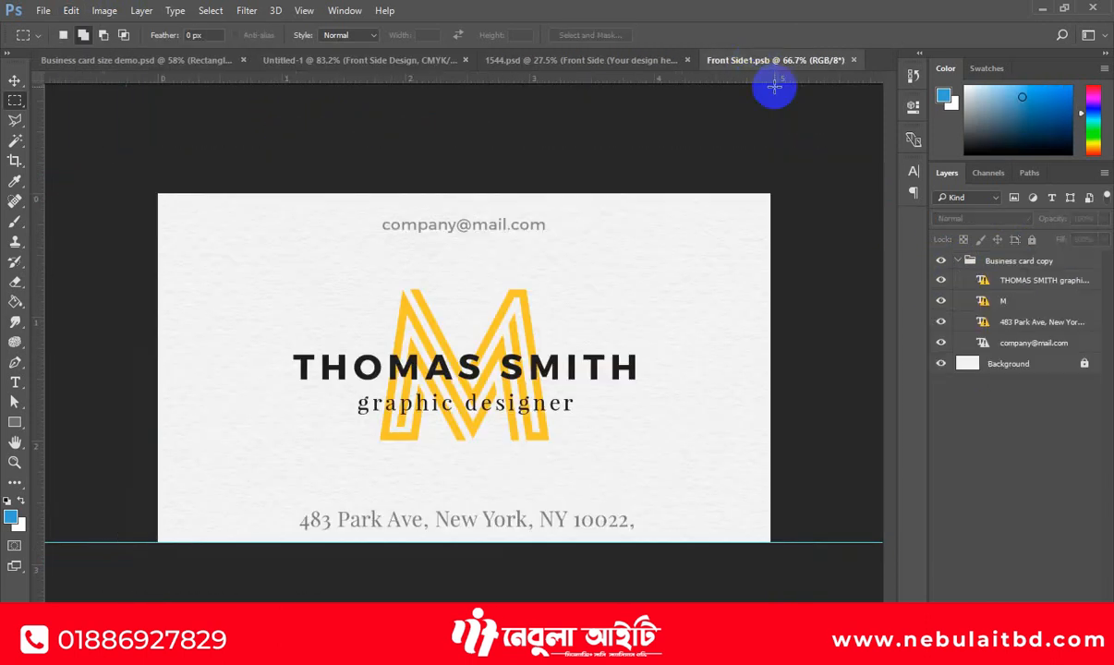
key("ctrl+v")
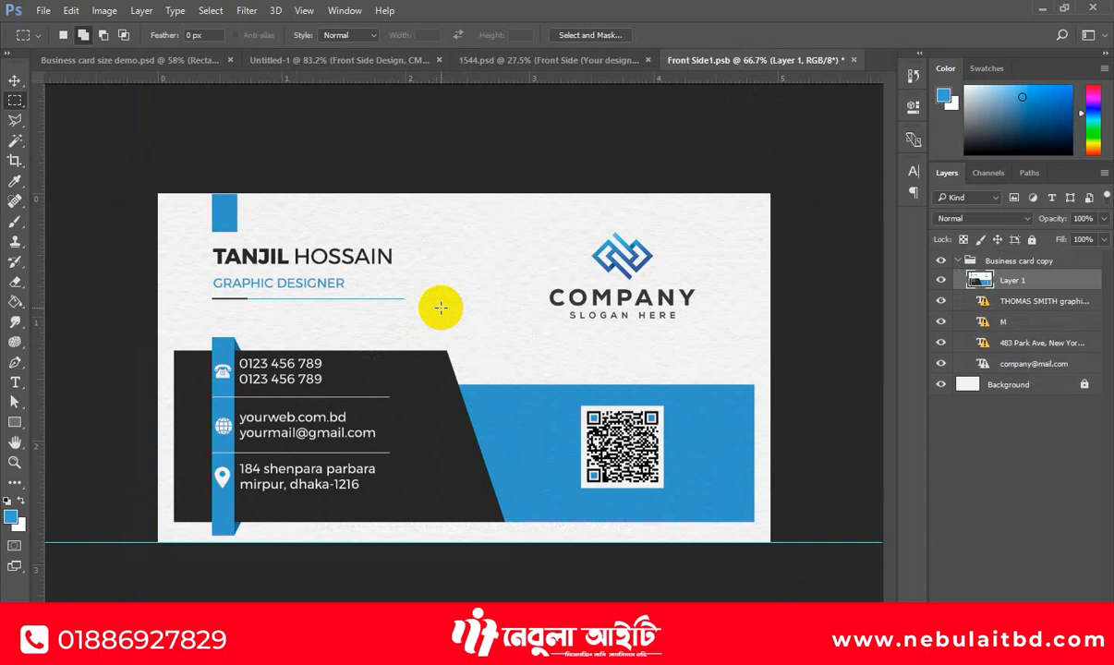
left_click(15, 81)
mouse_move(1012, 280)
left_mouse_down()
mouse_move(1021, 282)
mouse_move(1012, 257)
left_mouse_up()
mouse_move(520, 353)
left_mouse_down()
mouse_move(517, 366)
mouse_move(504, 351)
left_mouse_up()
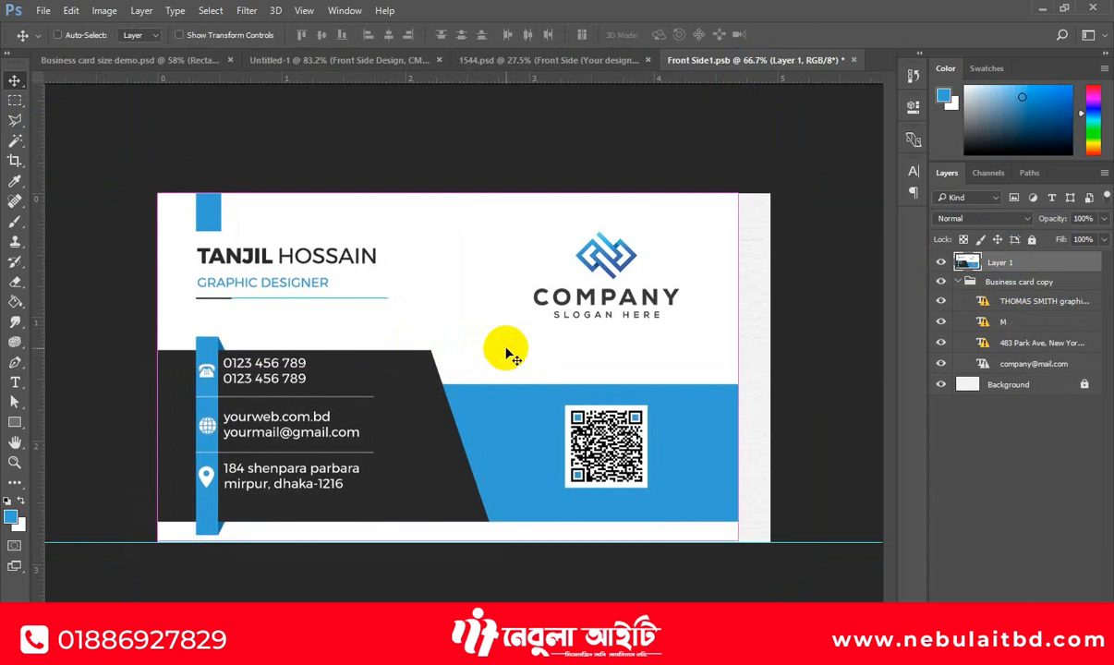
- Scale the pasted card layer in Front Side1.psb to 105.78% proportionally so it spans the full canvas width
key("ctrl+t")
left_click_drag(738, 544, 779, 554)
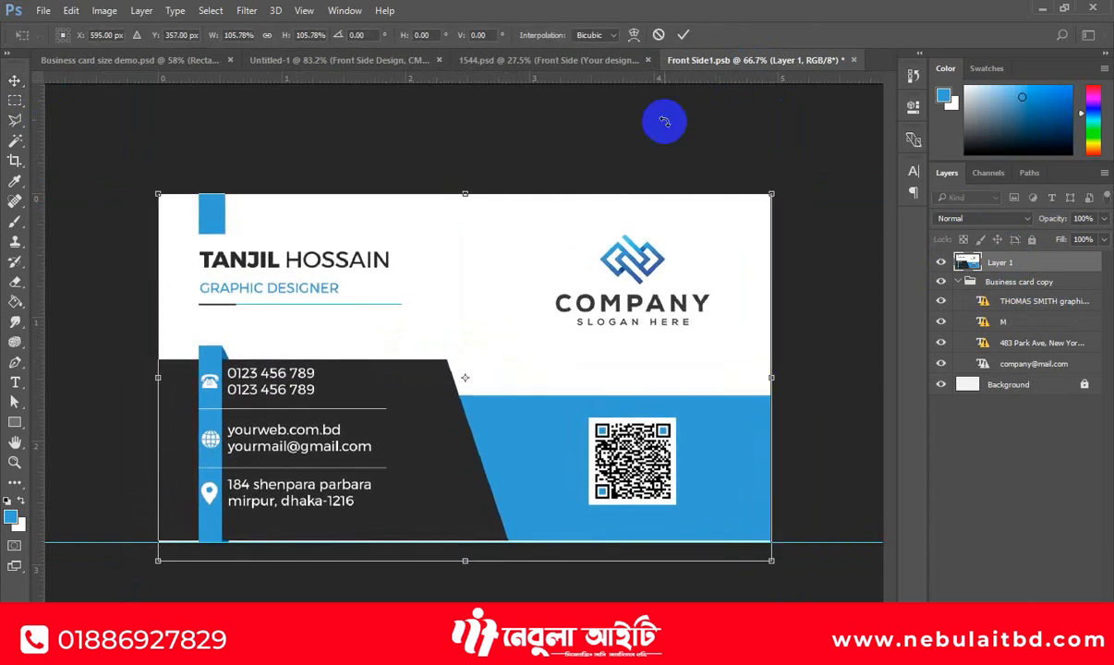
left_click(682, 34)
- Nudge the enlarged card layer straight up until its lower edge meets the canvas's bottom edge
key("Up")
key("Up")
key("Up")
key("Up")
key("Up")
key("Up")
key("Up")
key("Up")
key("Up")
key("Up")
key("Up")
key("Up")
key("Up")
key("Up")
key("Up")
key("Up")
key("Up")
key("Up")
key("Up")
key("Up")
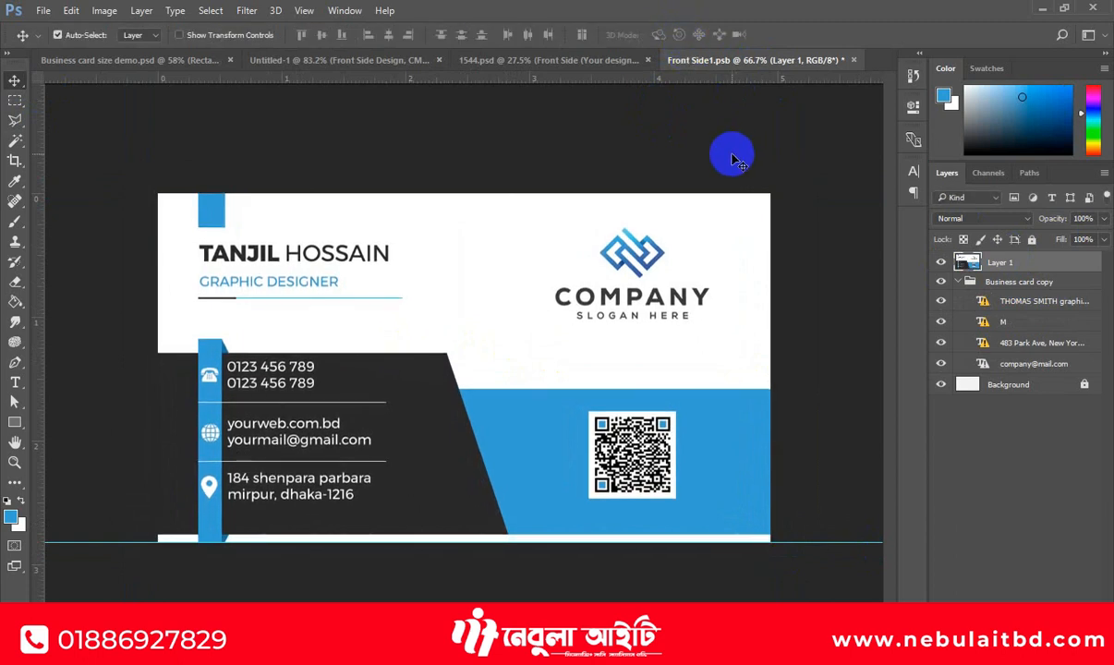
key("Up")
key("Up")
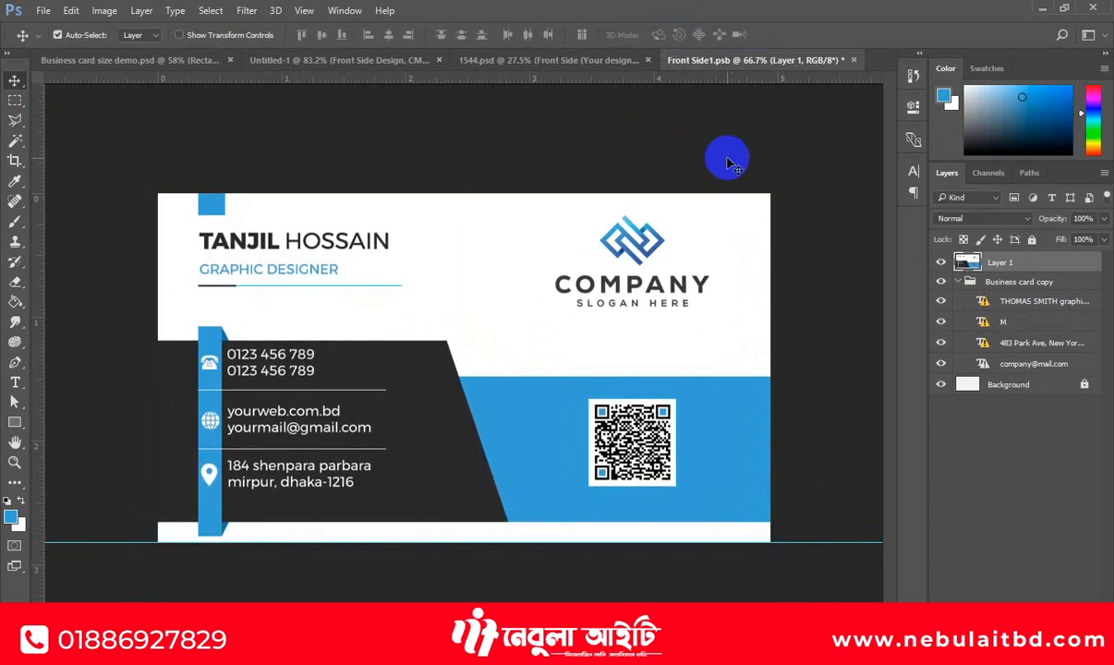
key("Up")
key("Up")
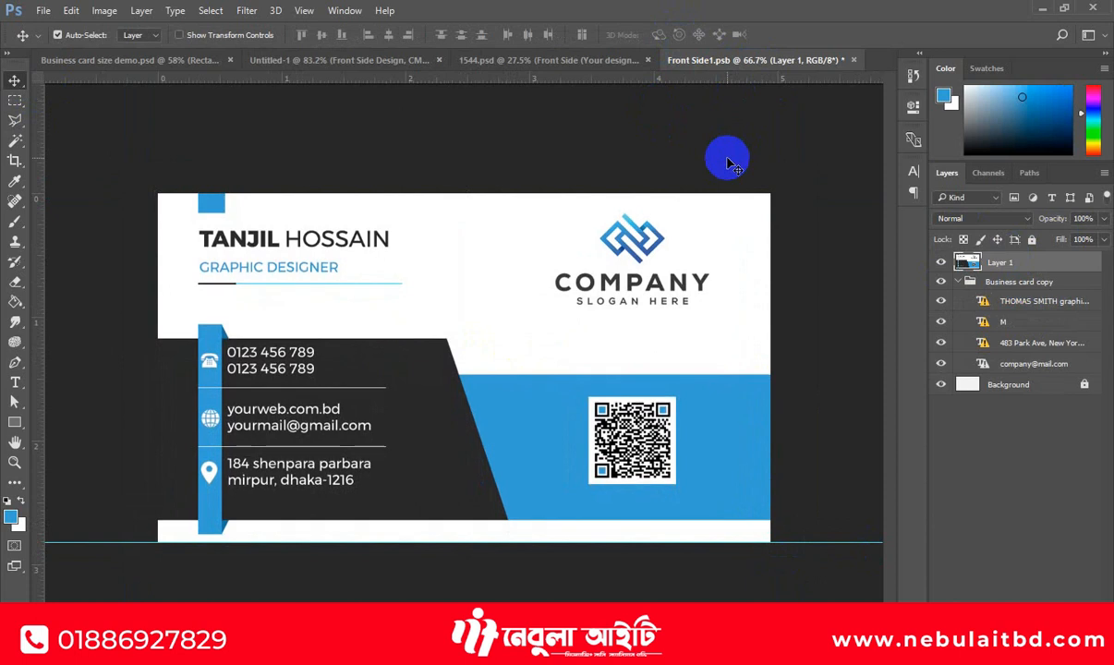
- Save Front Side1.psb and examine the updated front card in the 1544.psd mockup
key("ctrl+s")
left_click(472, 59)
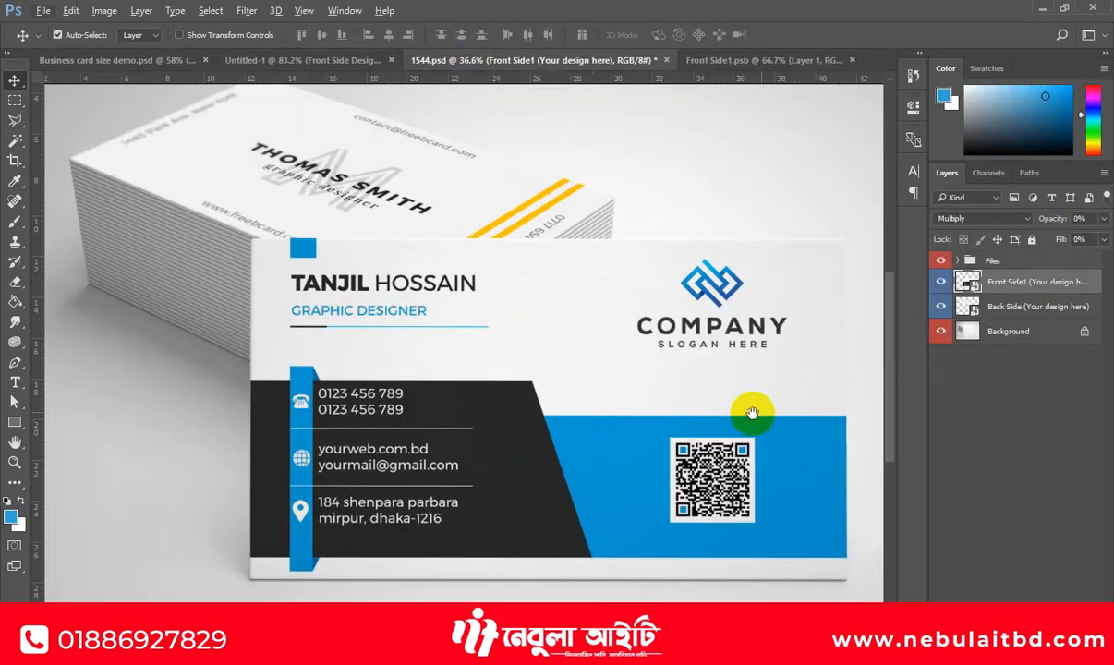
left_click_drag(752, 413, 664, 368)
scroll(399, 367, "up", 3)
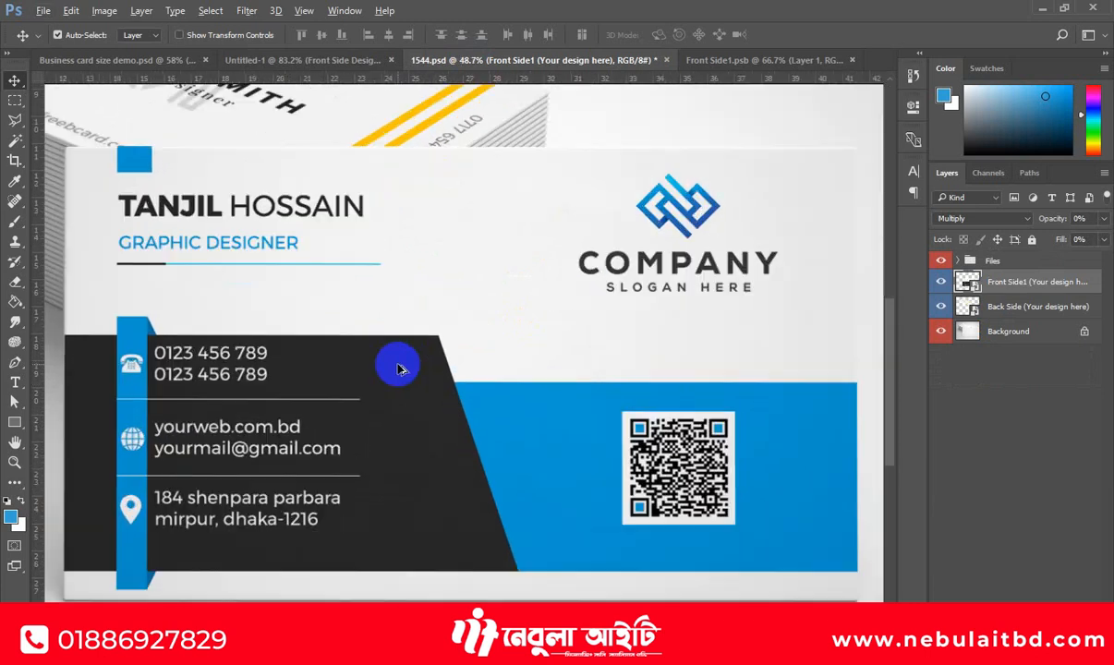
left_click_drag(397, 296, 446, 299)
scroll(446, 299, "down", 3)
scroll(406, 298, "up", 2)
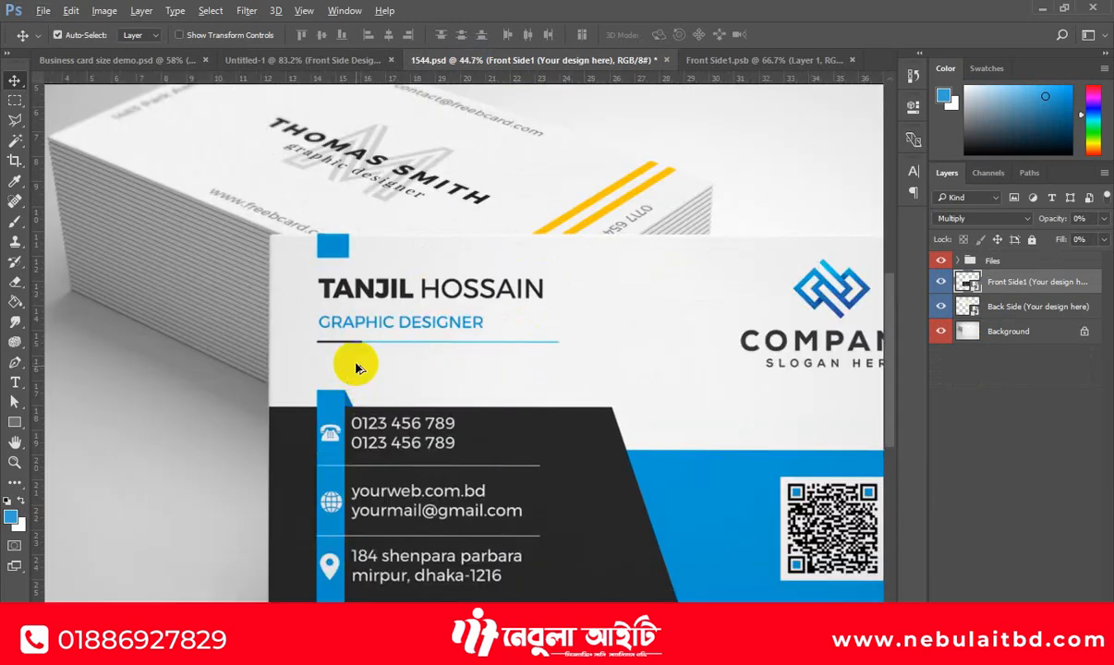
left_click_drag(736, 431, 615, 348)
left_click_drag(552, 264, 622, 383)
- Open the Back Side (Your design here) smart object for the card stack without resolving its missing fonts
left_click(434, 242)
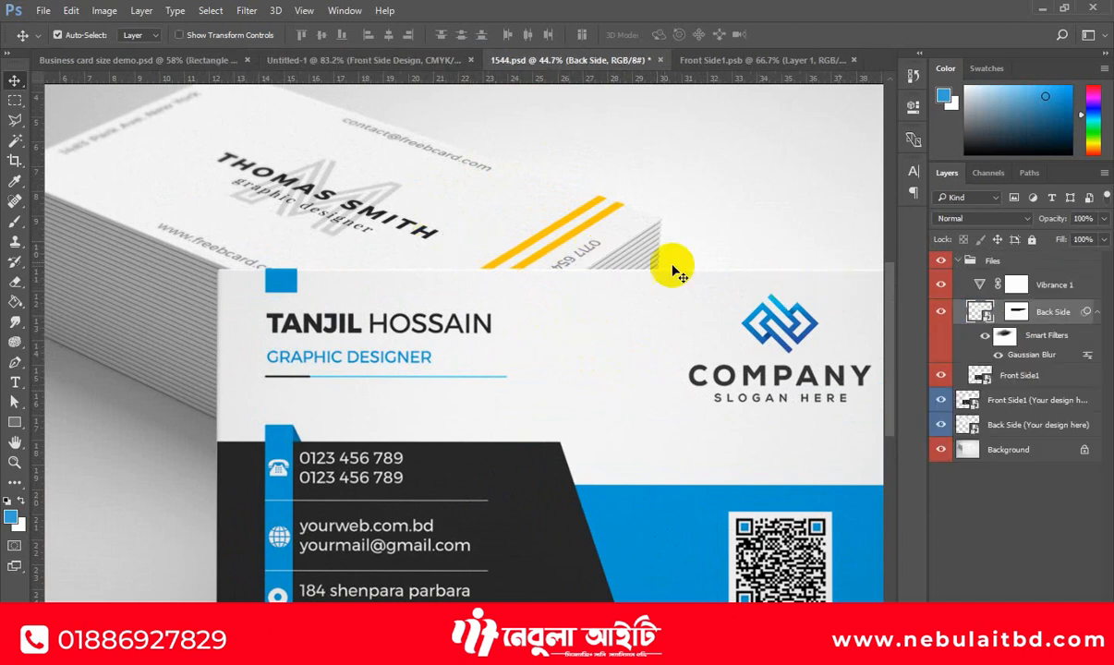
left_click(1005, 427)
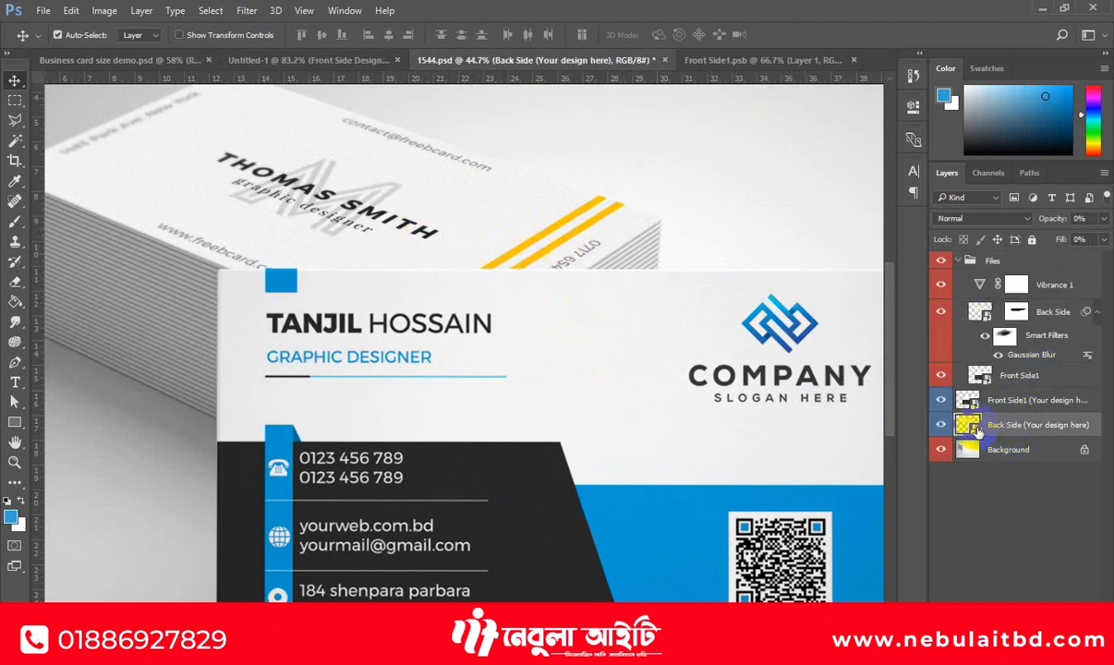
double_click(968, 425)
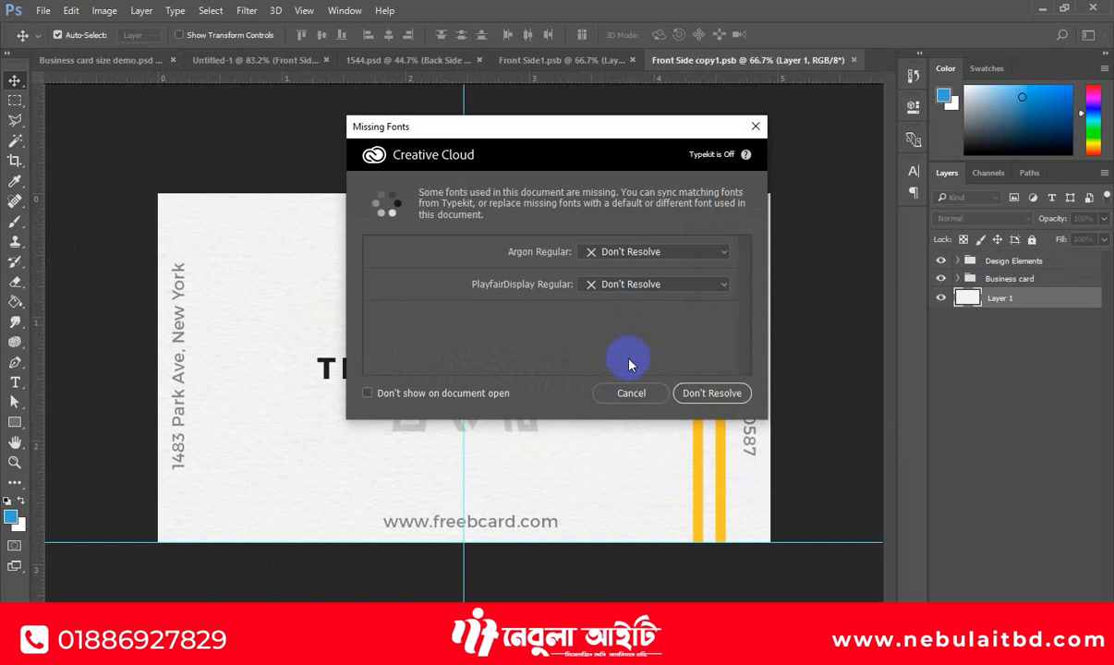
left_click(632, 392)
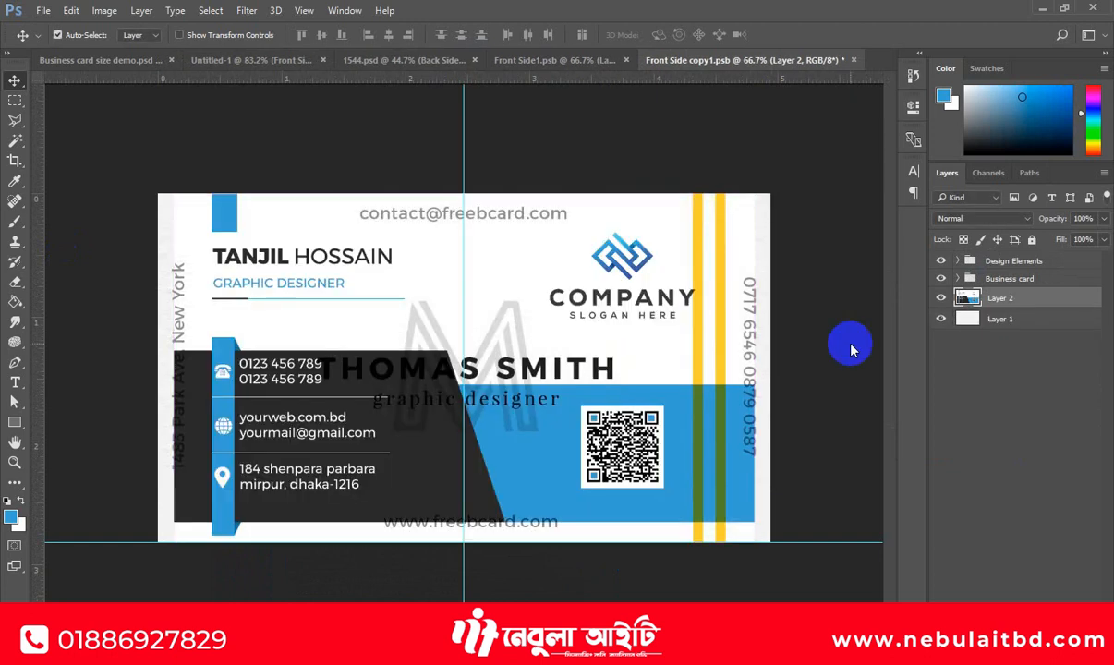
- Place the pasted card layer above the Design Elements group and scale it to 105.78% across the canvas width
left_click_drag(1025, 301, 1013, 258)
left_click_drag(274, 249, 251, 245)
key("ctrl+t")
mouse_move(740, 543)
left_mouse_down()
mouse_move(771, 574)
mouse_move(755, 560)
mouse_move(756, 532)
left_mouse_up()
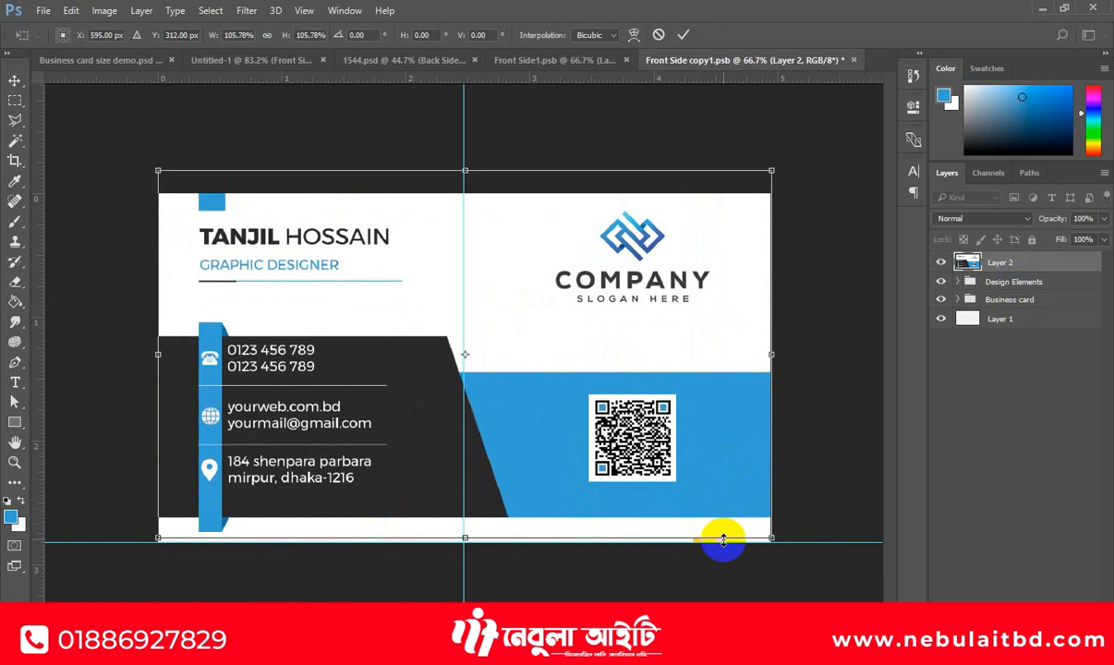
- Nudge the enlarged card layer down 6 px to the canvas's bottom edge and apply the transform
key("Down")
key("Down")
key("Down")
key("Down")
key("Down")
key("Down")
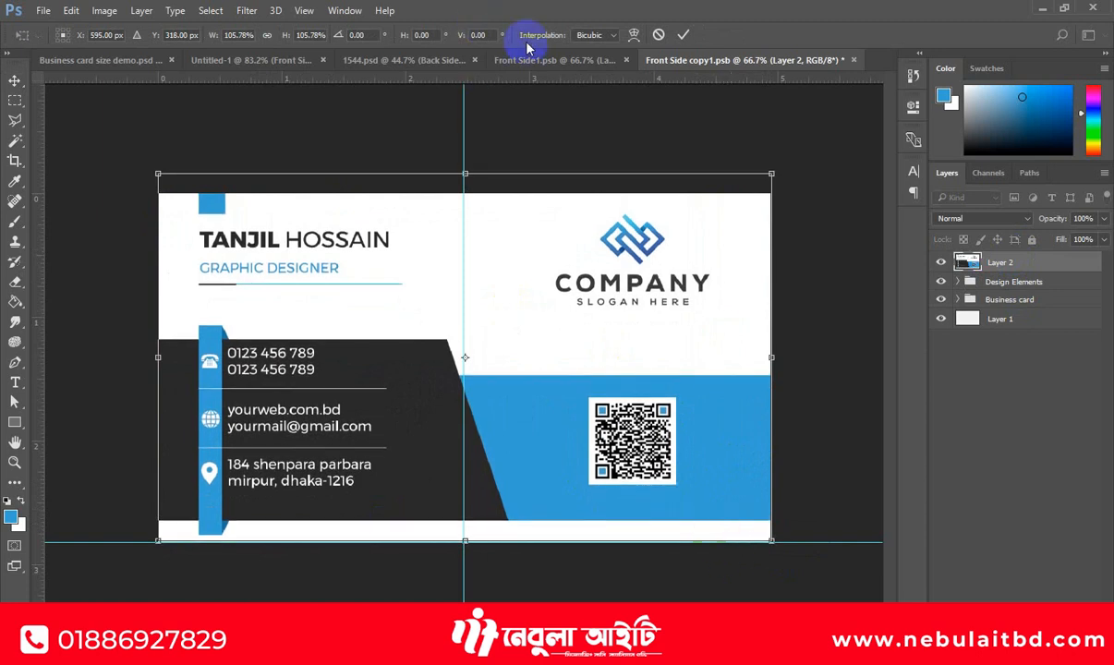
left_click(683, 34)
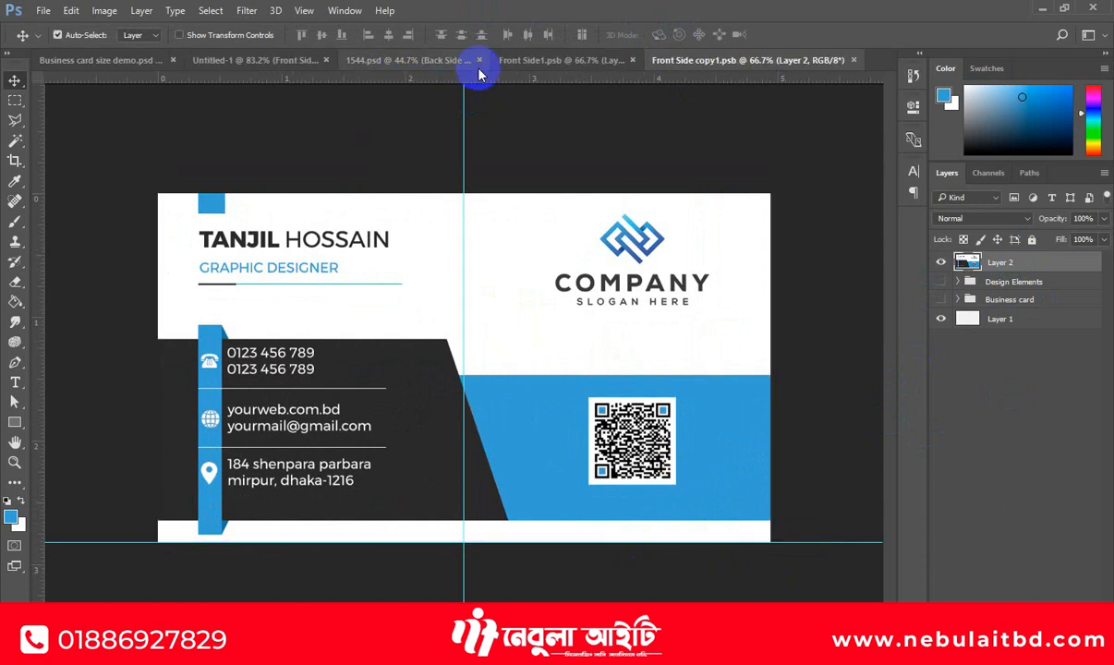
- Examine both updated card faces in the 1544.psd mockup, up close and as a whole, and return to the Untitled-1 design
left_click(536, 60)
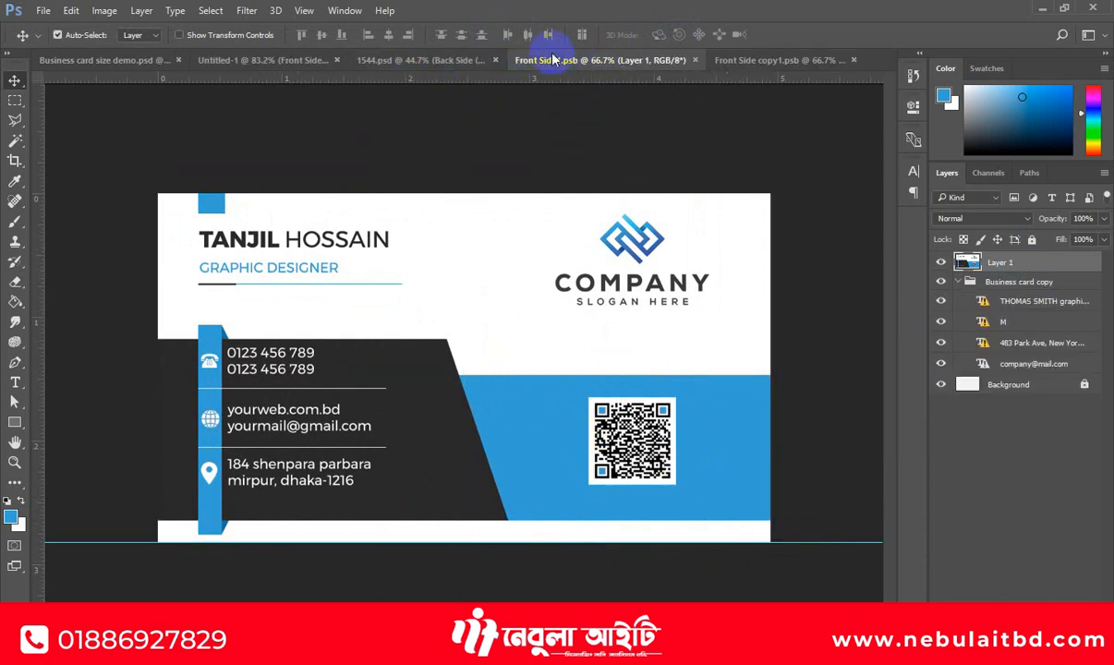
scroll(388, 238, "down", 3)
scroll(337, 207, "up", 2)
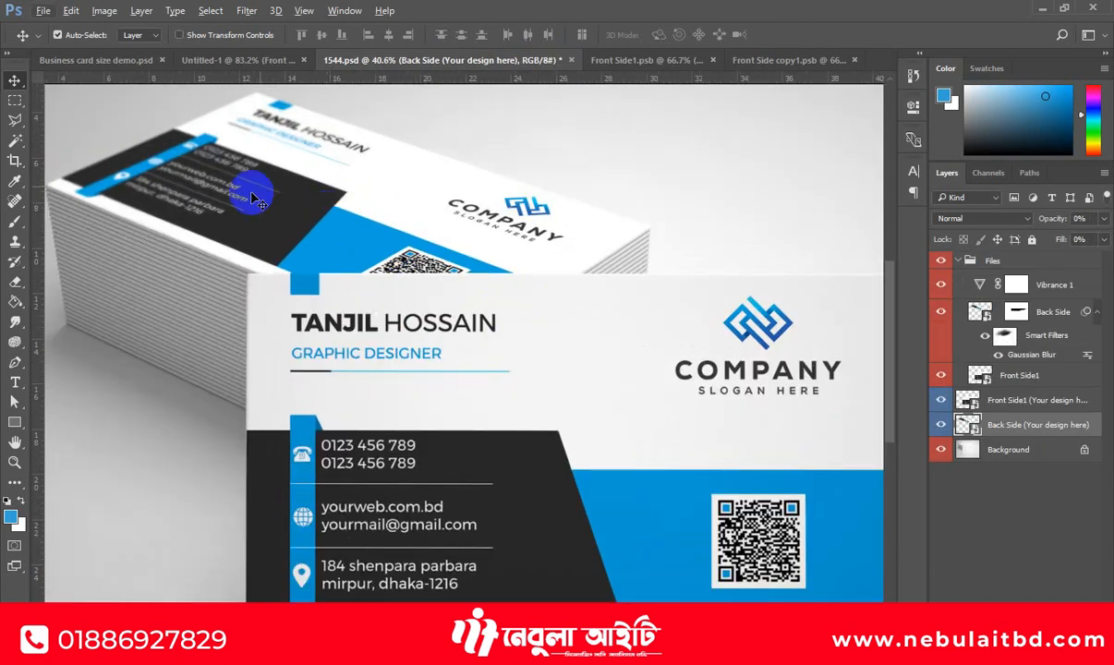
scroll(497, 356, "down", 3)
scroll(510, 373, "up", 1)
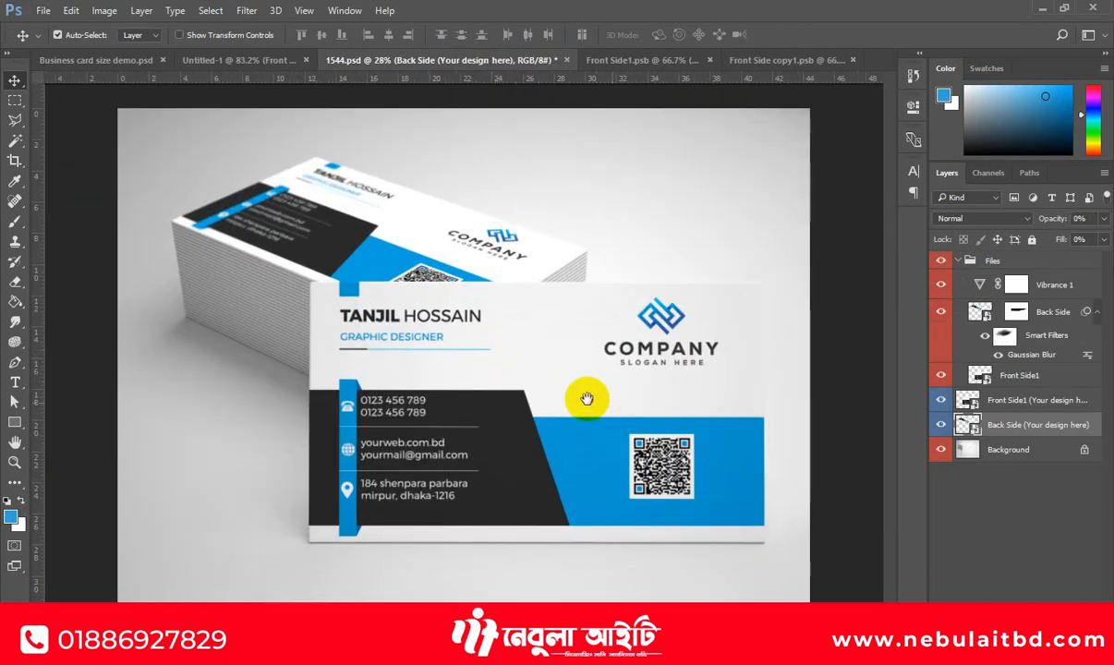
scroll(447, 392, "up", 2)
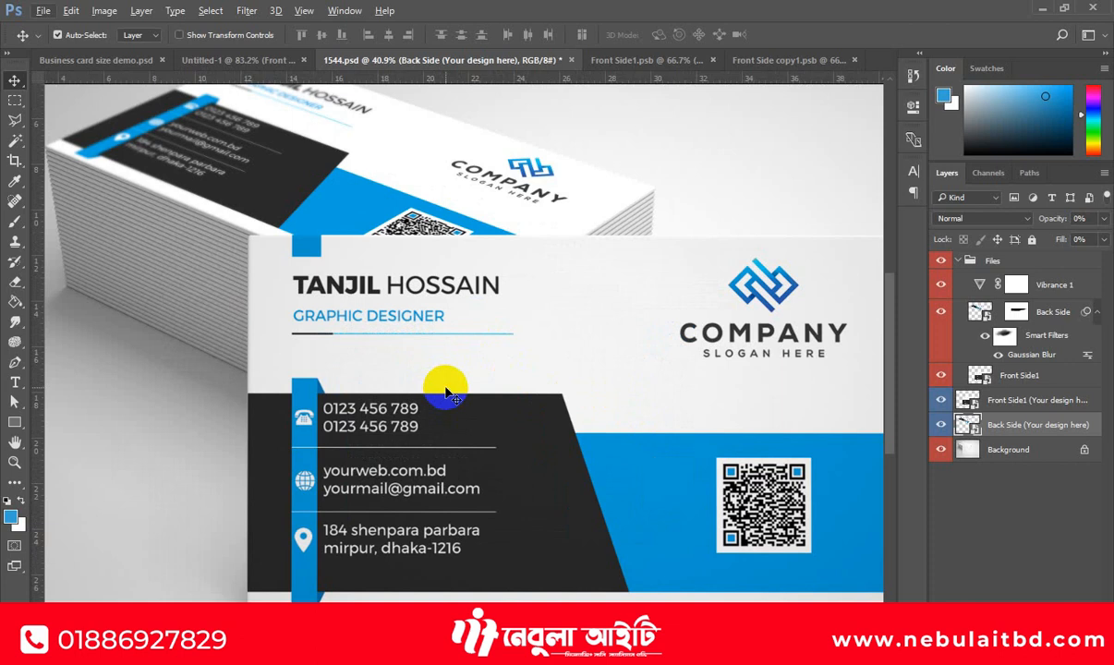
scroll(448, 393, "down", 2)
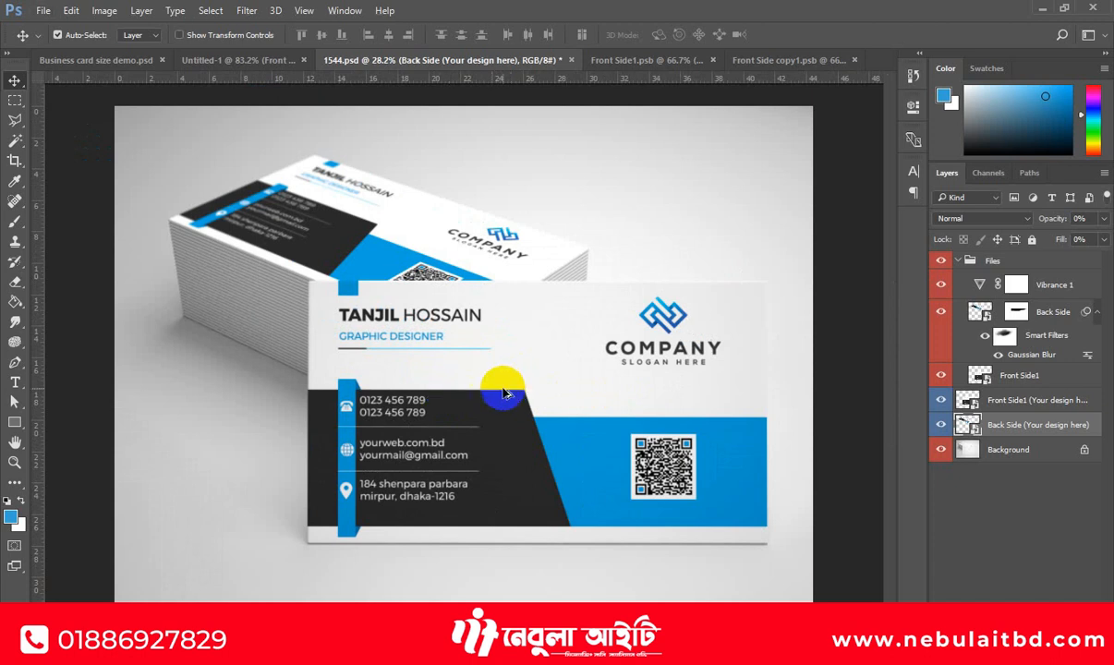
scroll(503, 393, "up", 2)
scroll(361, 388, "down", 2)
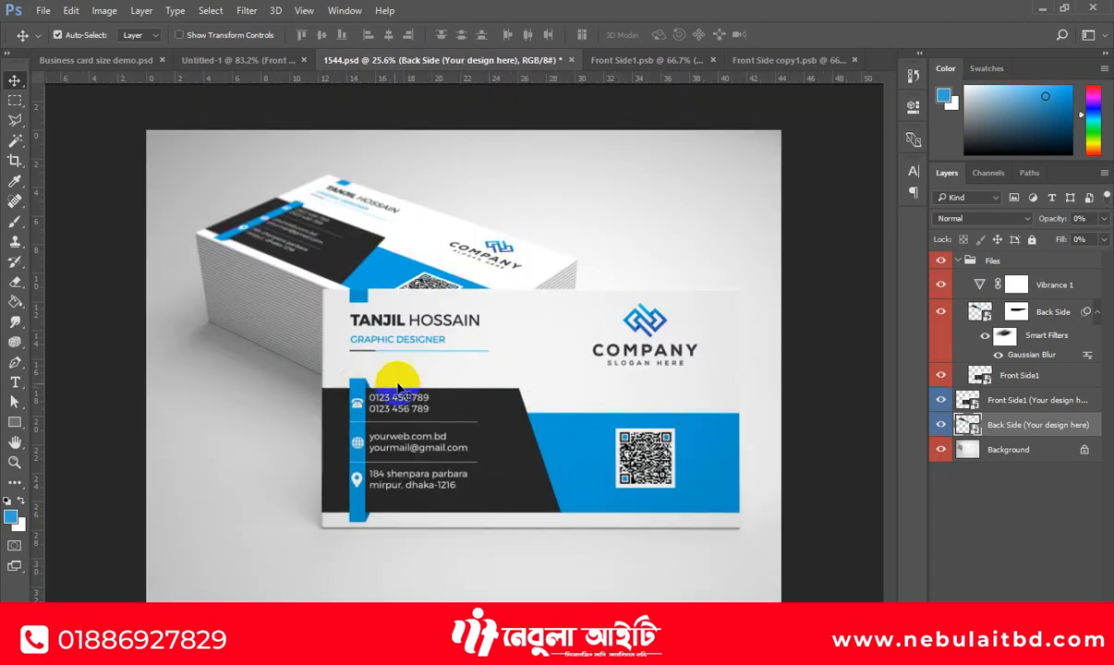
left_click(244, 61)
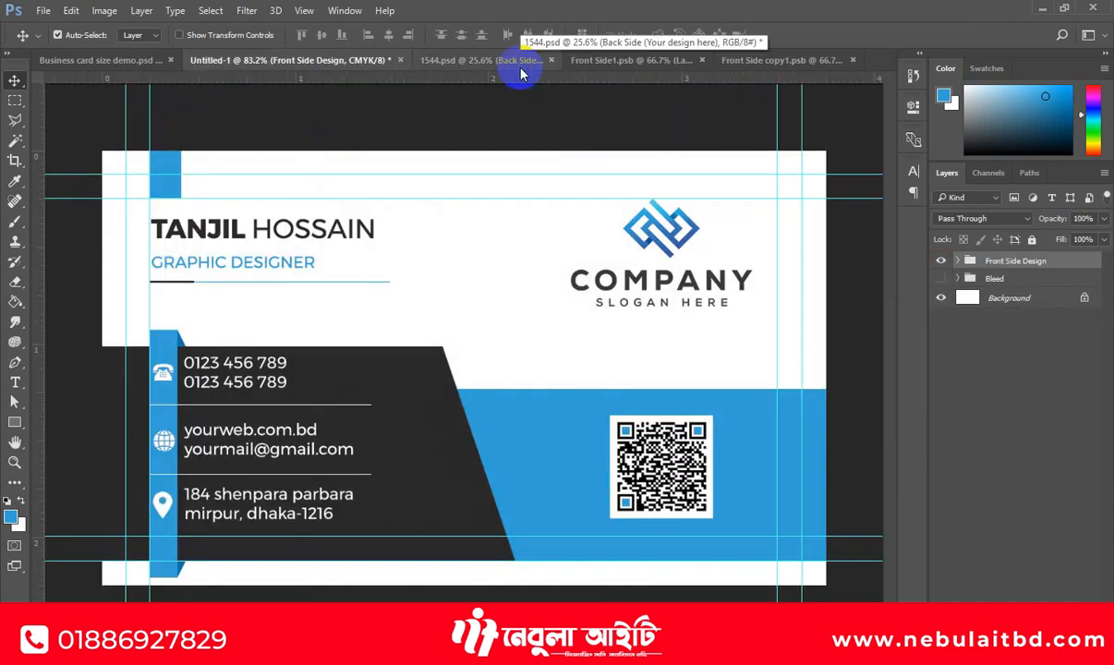